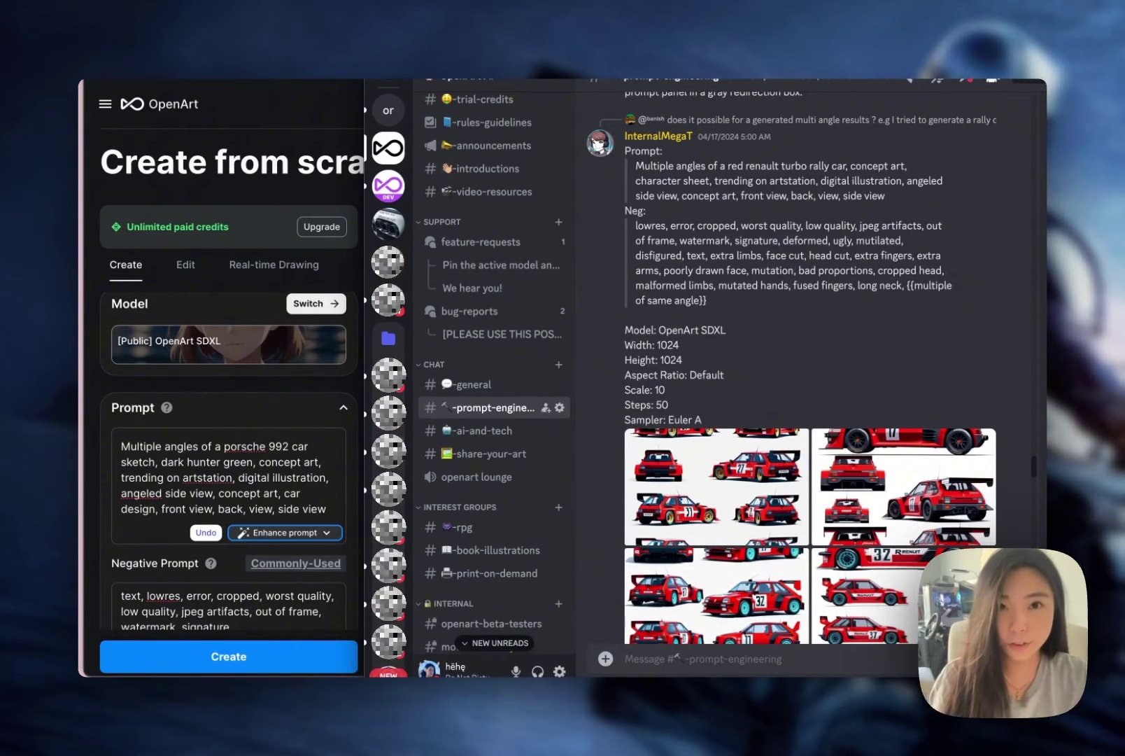
# - Enlarge and inspect the example multi-angle car sheet
pyautogui.scroll(3, 880, 356)
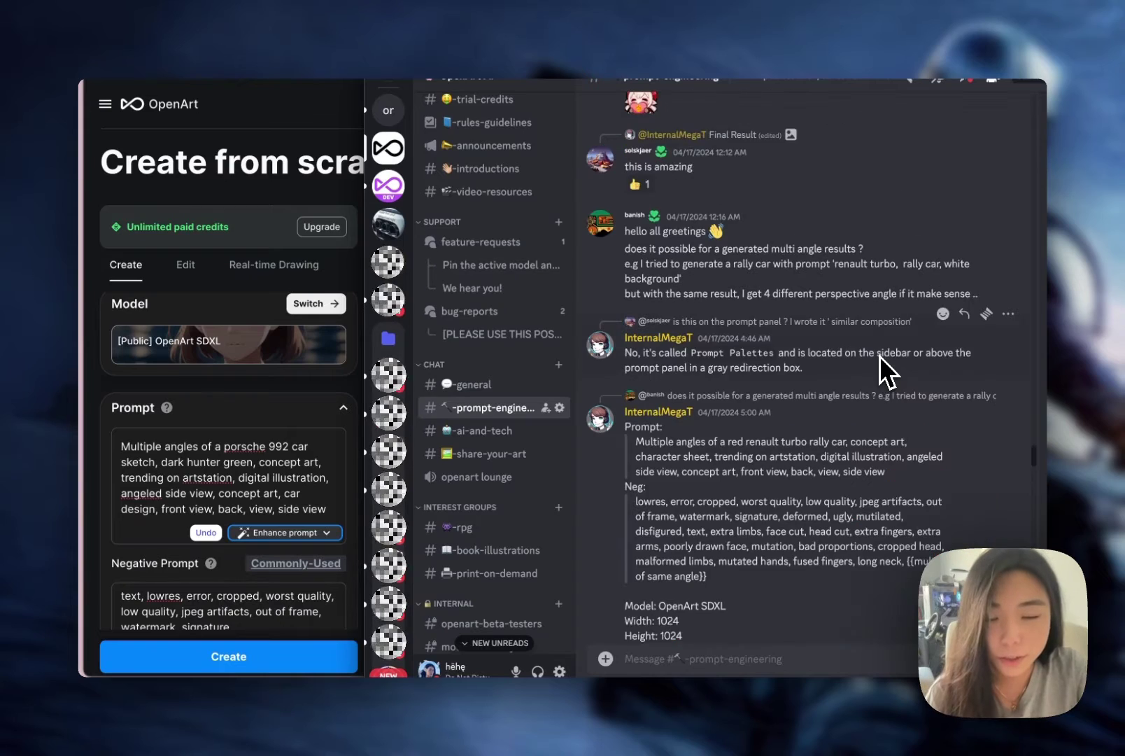
pyautogui.scroll(1, 880, 356)
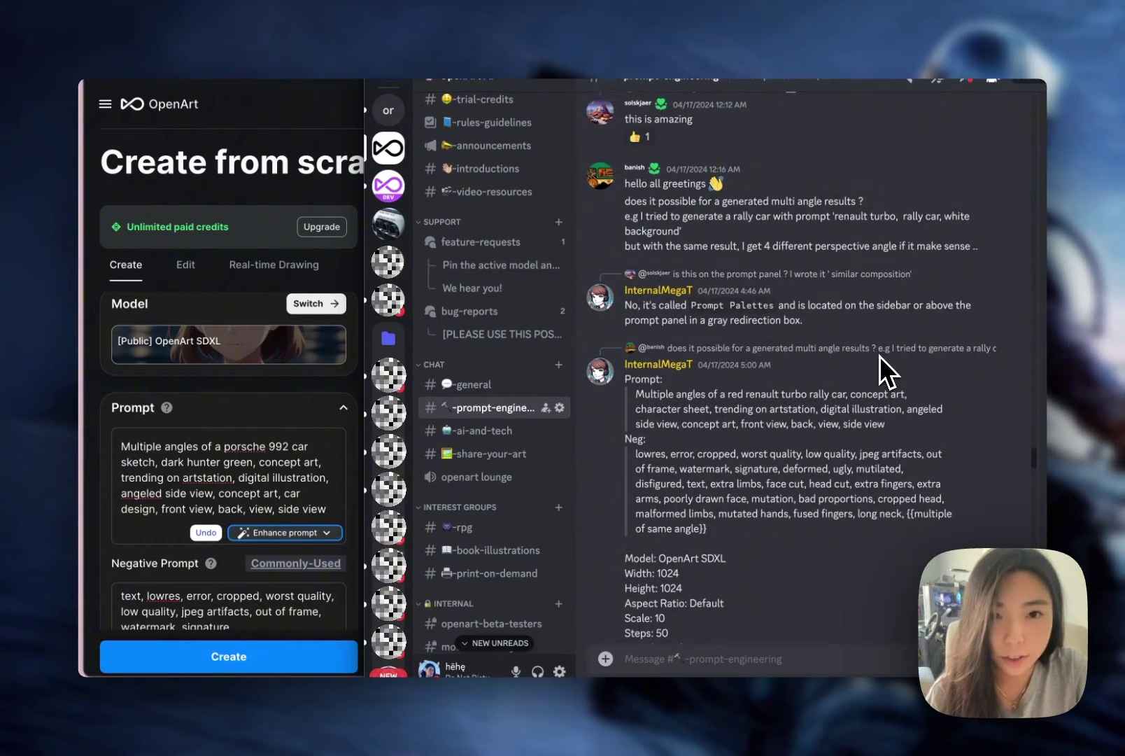
pyautogui.scroll(-1, 837, 258)
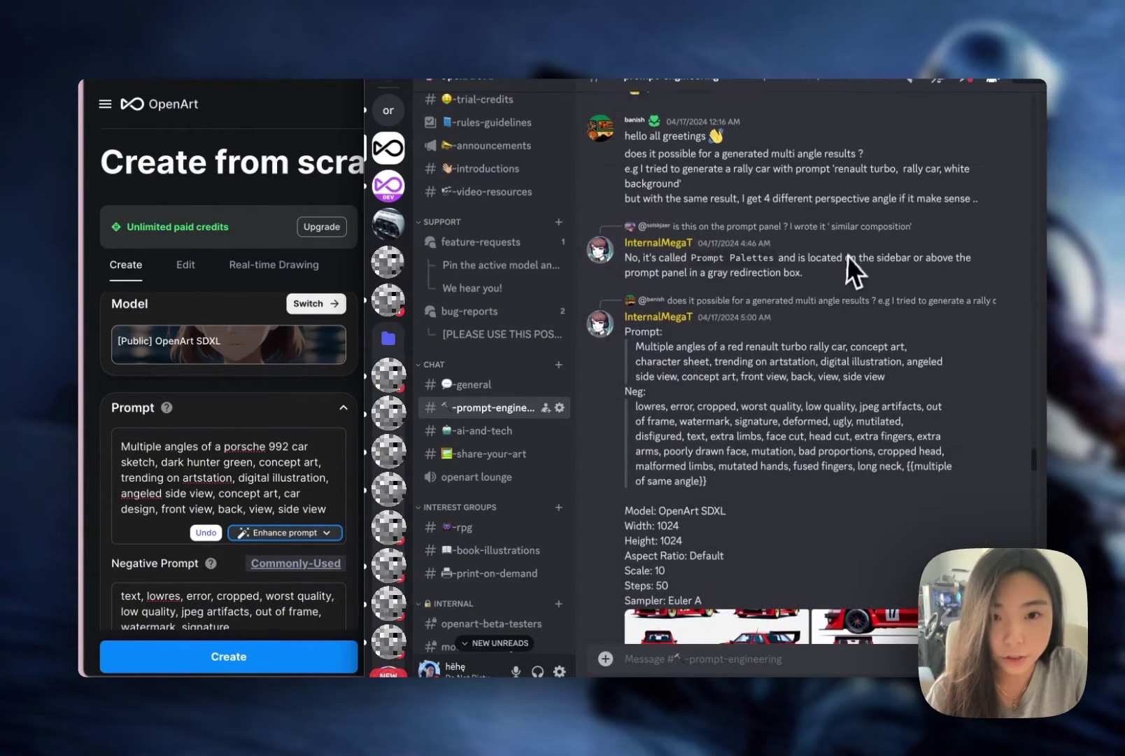
pyautogui.scroll(-3, 880, 359)
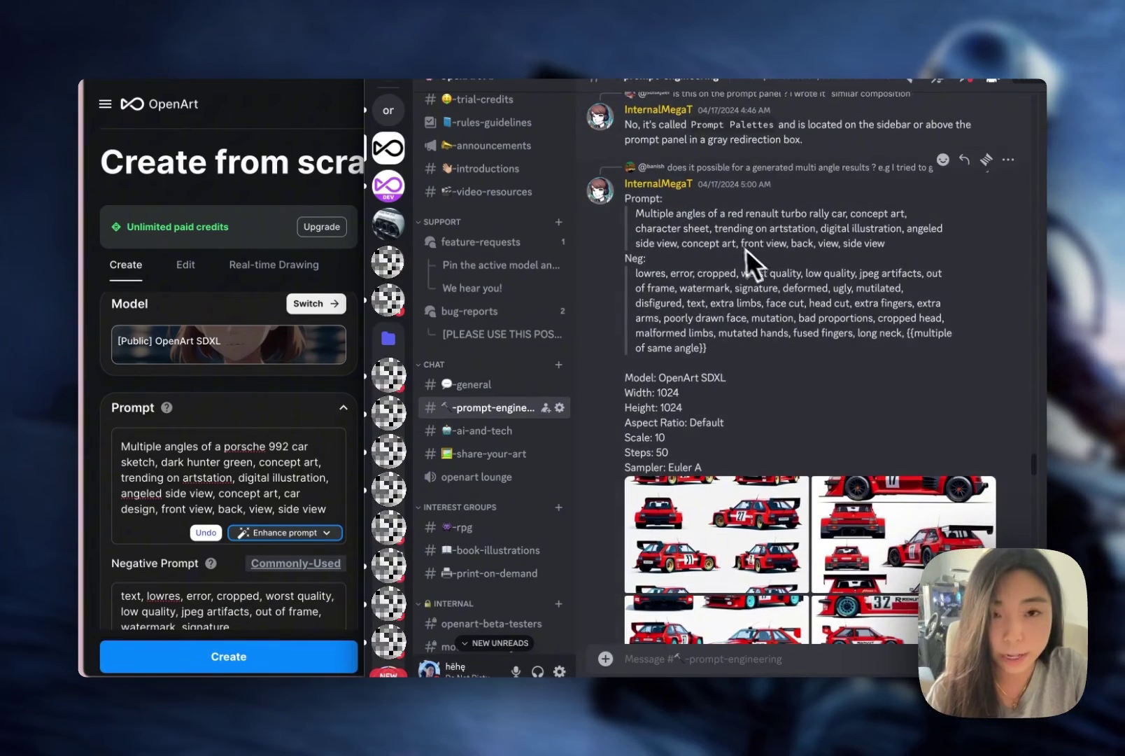
pyautogui.scroll(-1, 765, 296)
pyautogui.click(714, 532)
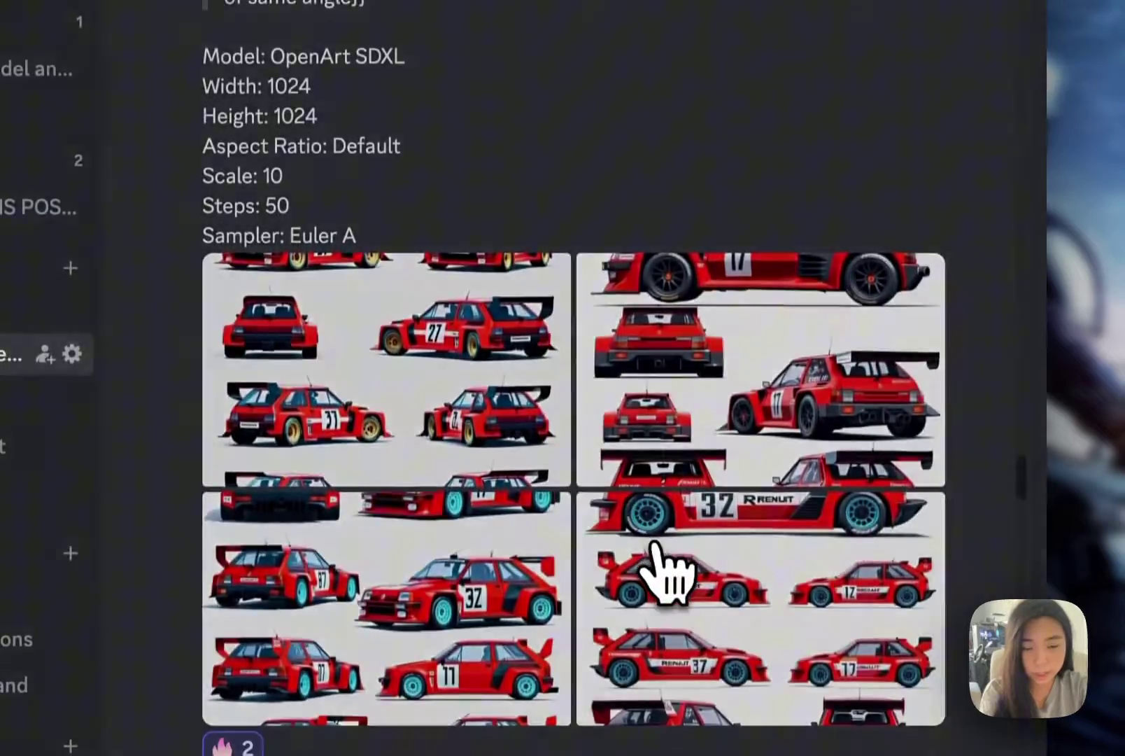
pyautogui.click(661, 559)
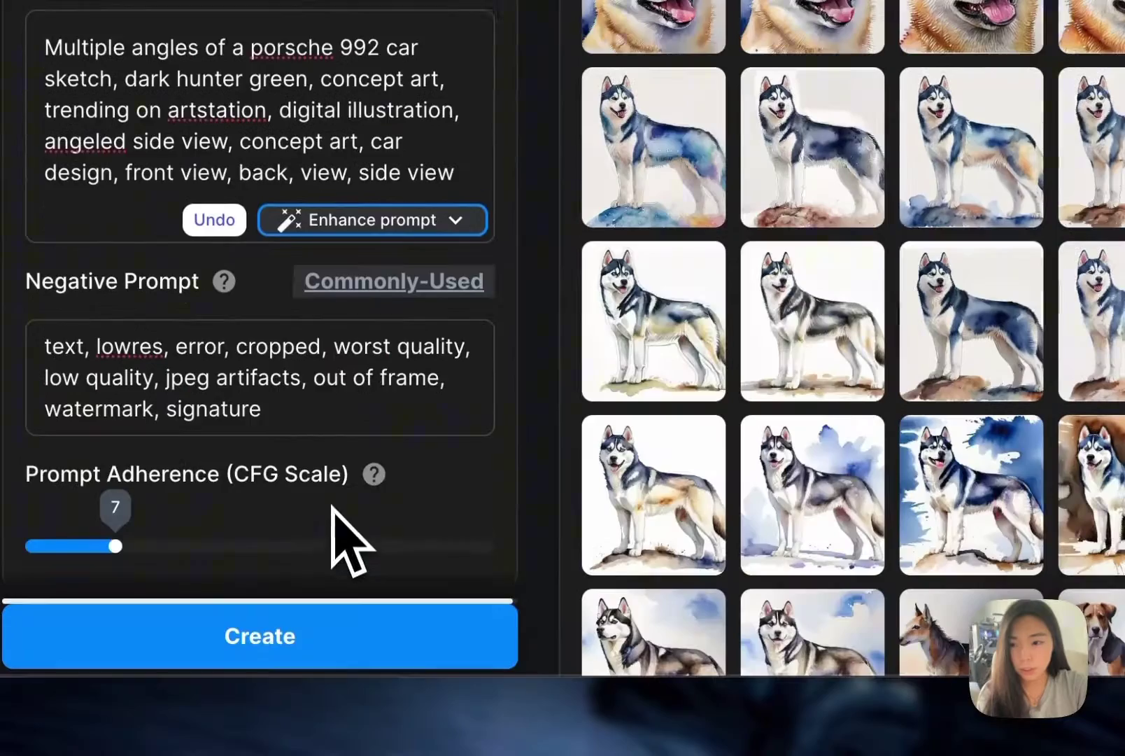
# - Generate images from the dark hunter green Porsche 992 prompt
pyautogui.scroll(-10, 332, 505)
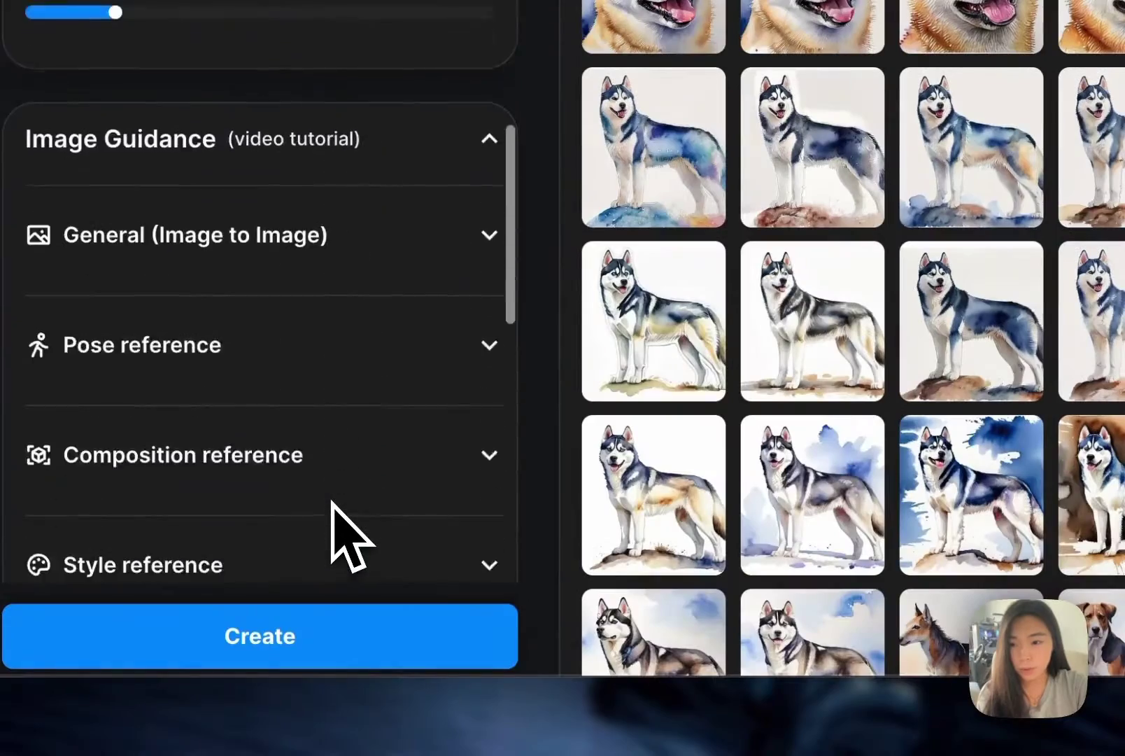
pyautogui.scroll(4, 331, 501)
pyautogui.scroll(5, 332, 501)
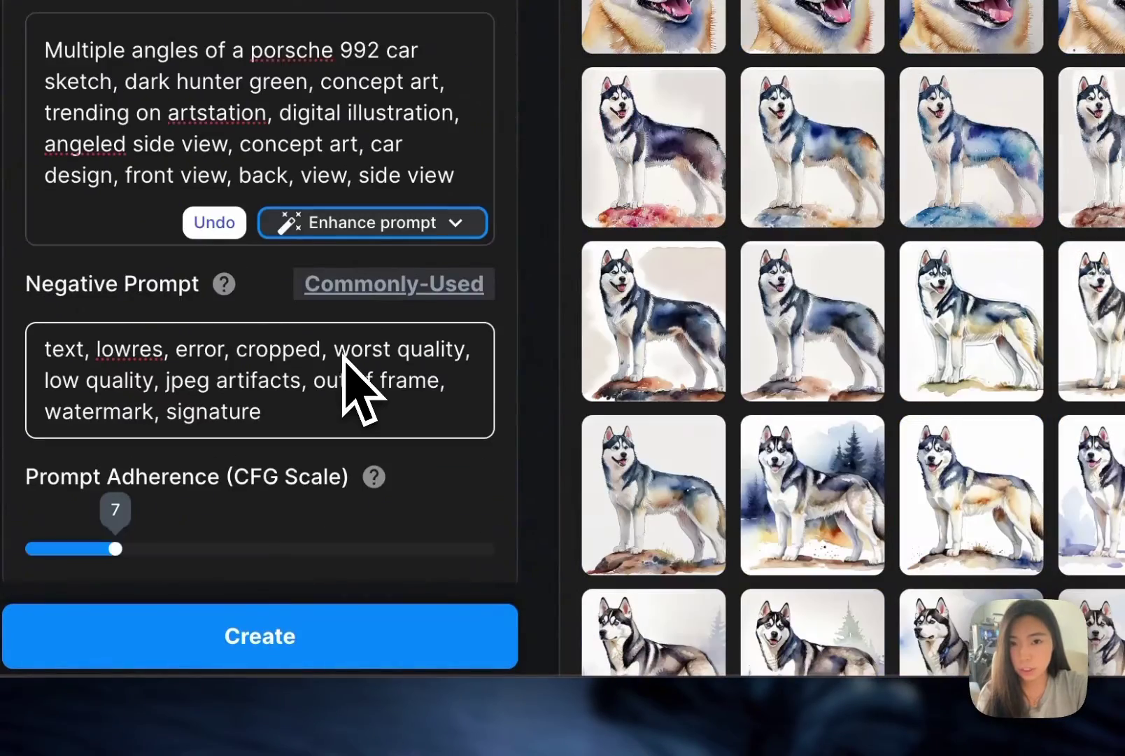
pyautogui.click(352, 654)
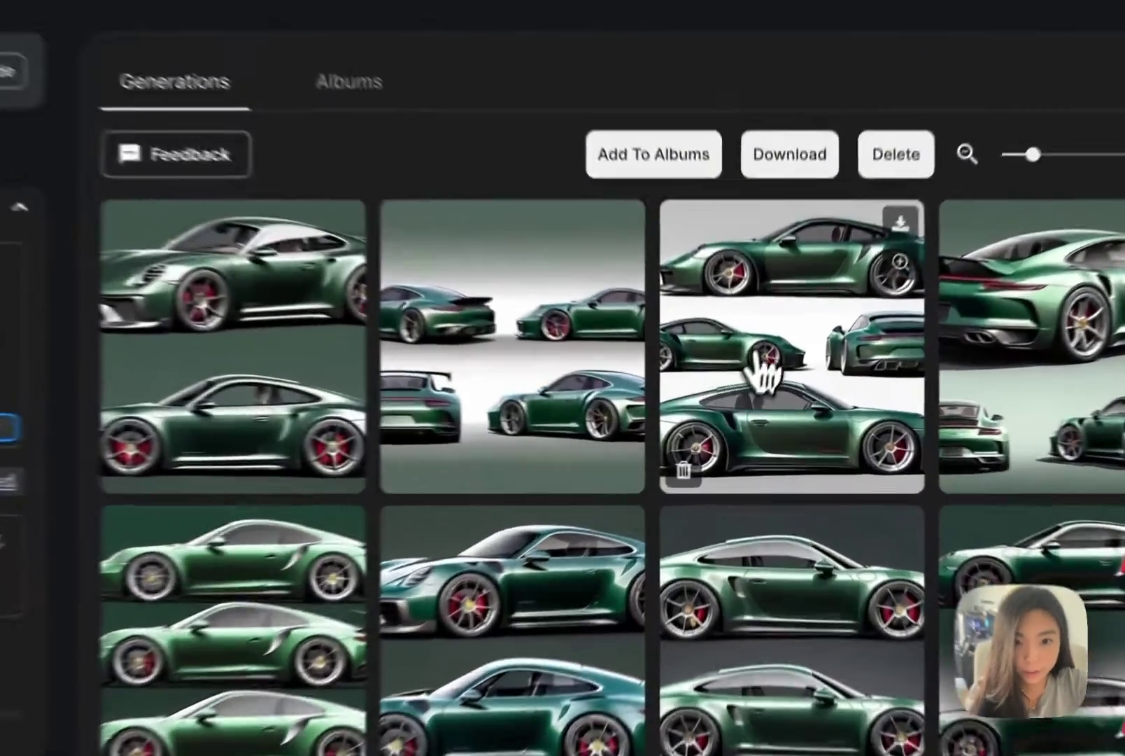
pyautogui.click(763, 398)
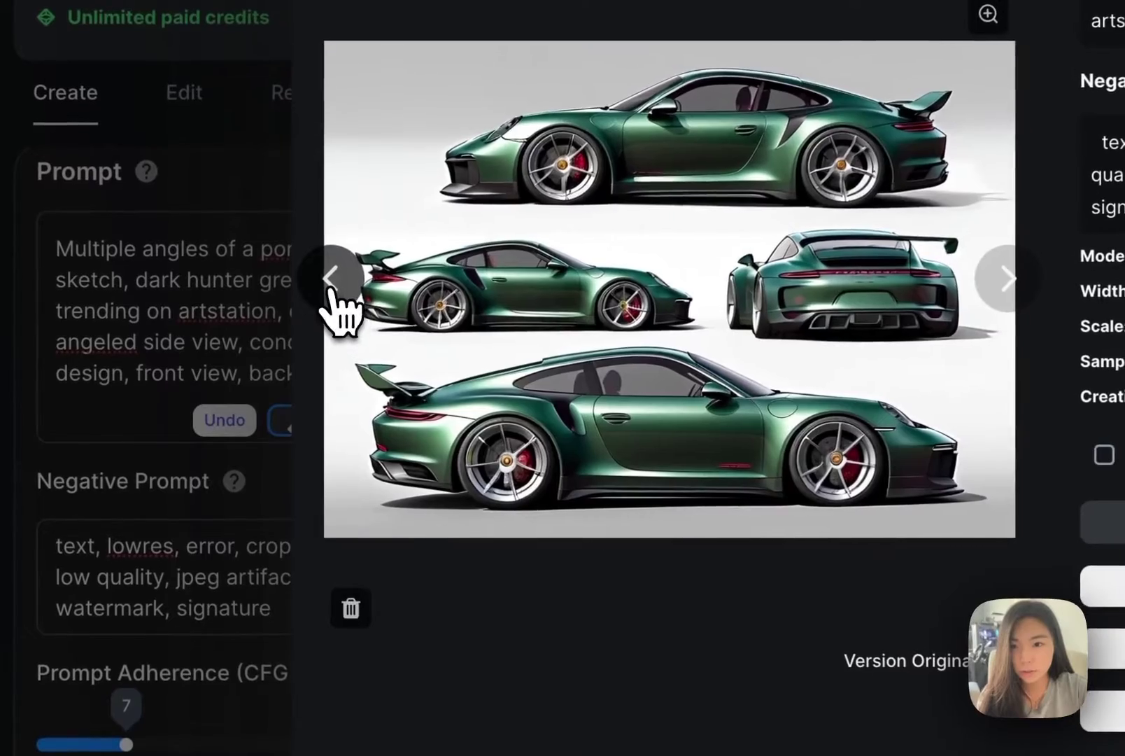
pyautogui.click(332, 291)
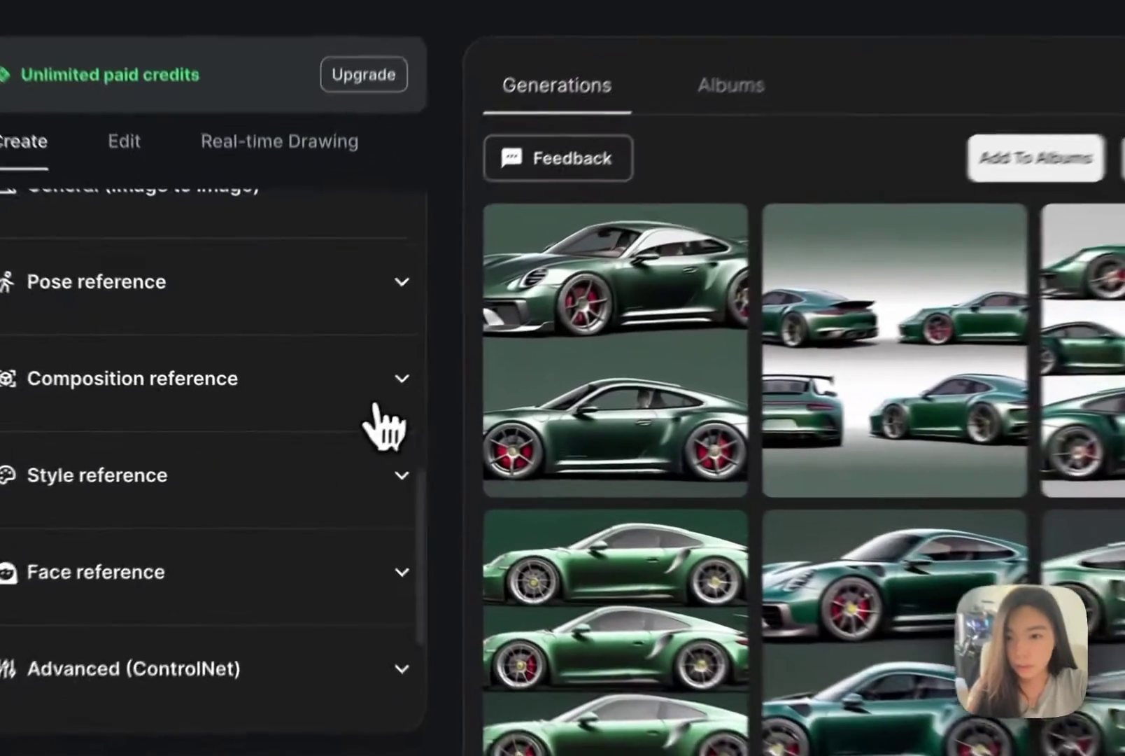
# - Generate Porsche sheets guided by the convertible blueprint composition reference at influence strength 0.3
pyautogui.click(329, 408)
pyautogui.scroll(1, 345, 424)
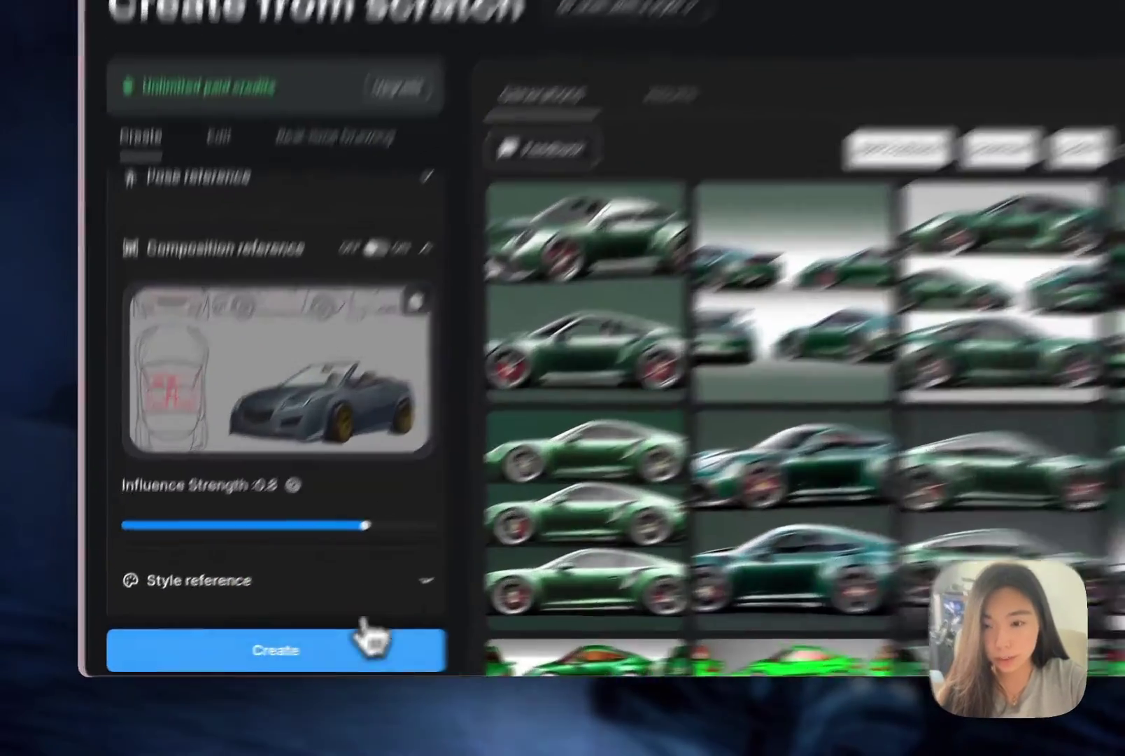
pyautogui.click(292, 654)
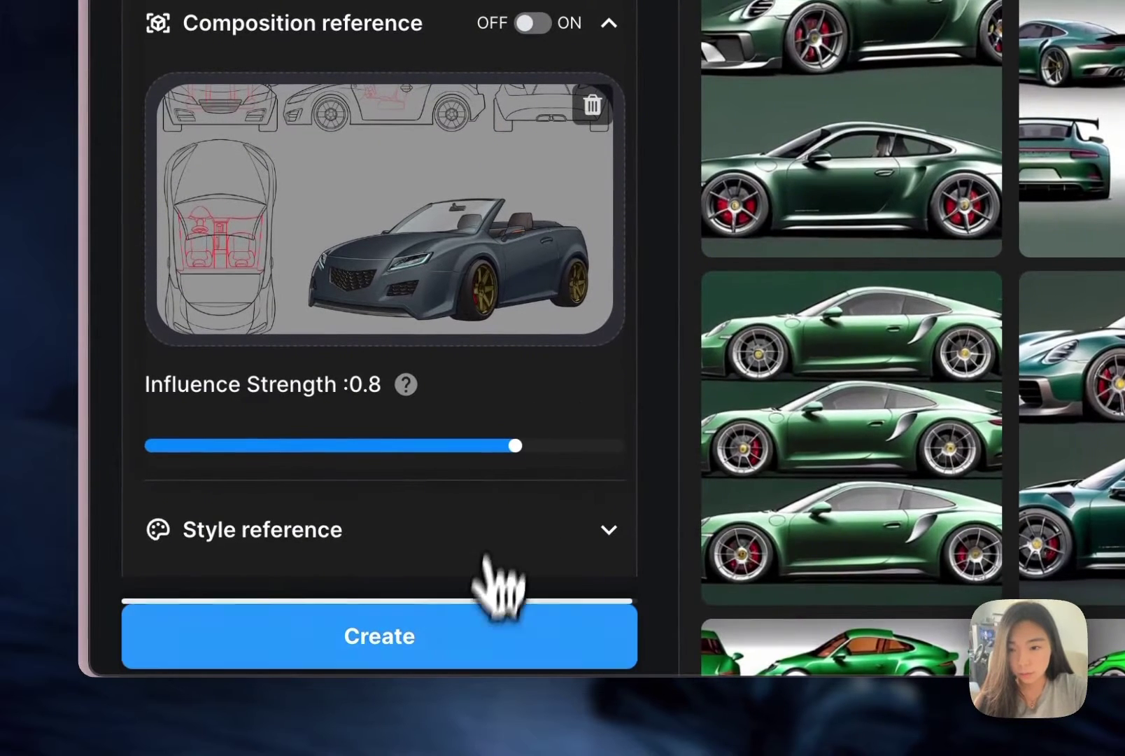
pyautogui.click(501, 638)
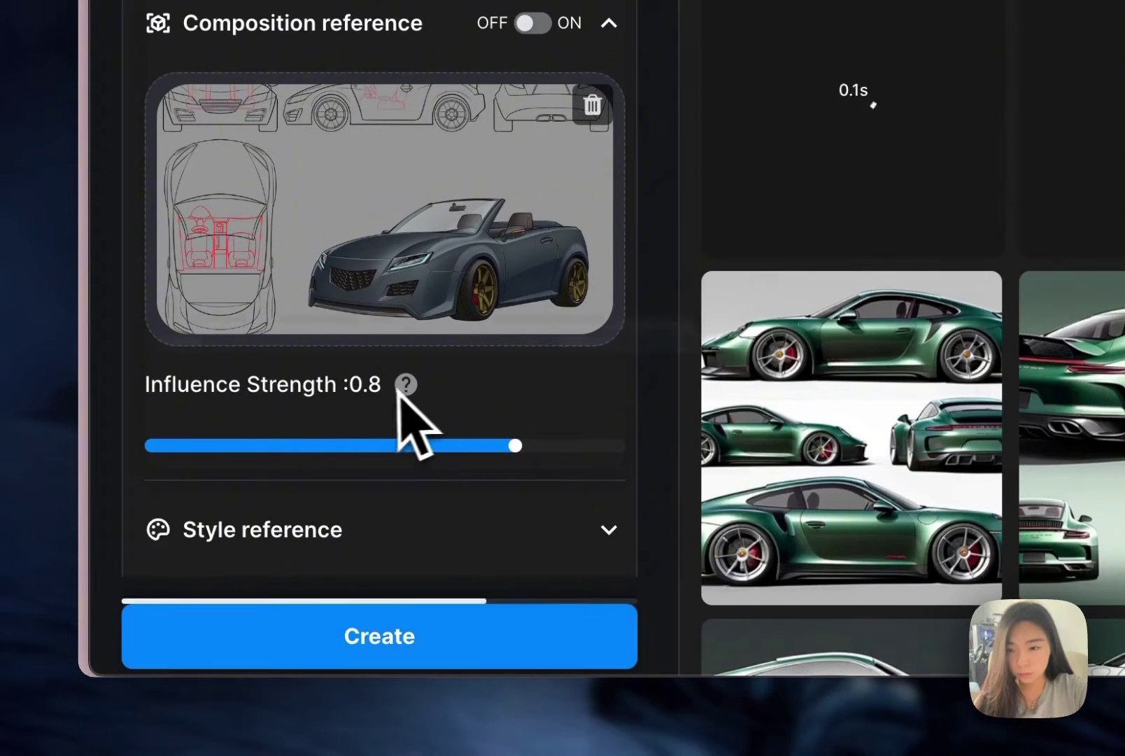
pyautogui.click(378, 445)
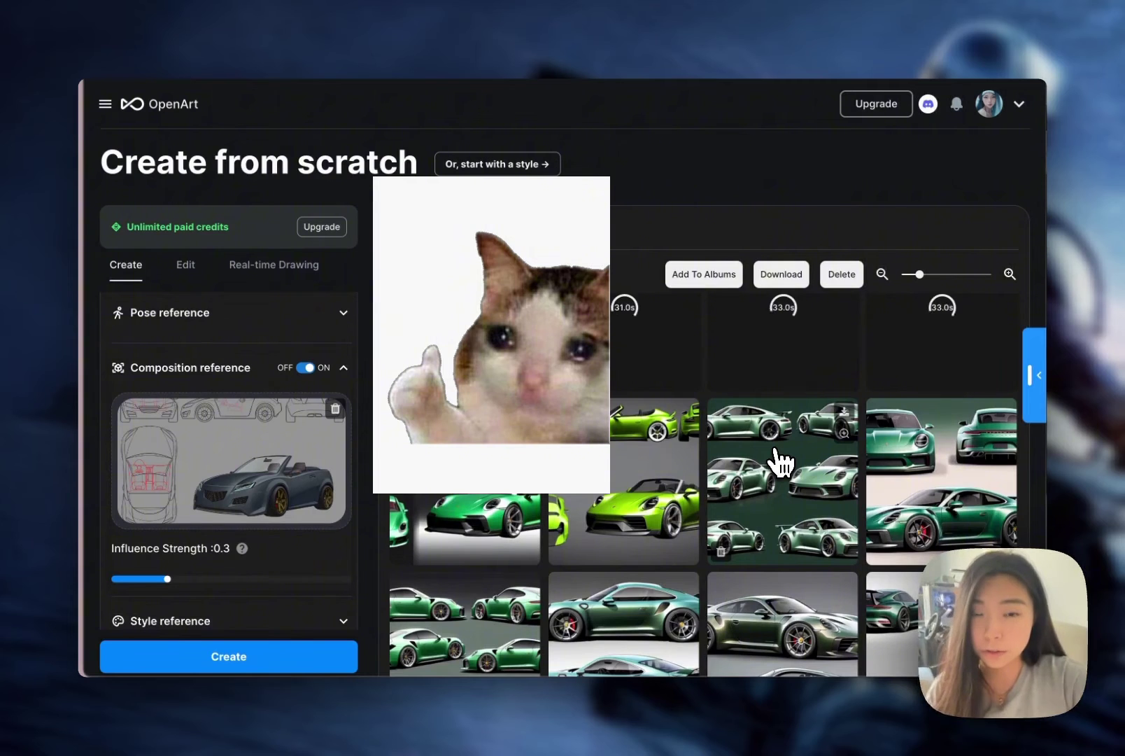
# - Browse the generated Porsche sheets, checking each result's reference image and full prompt
pyautogui.scroll(-5, 780, 462)
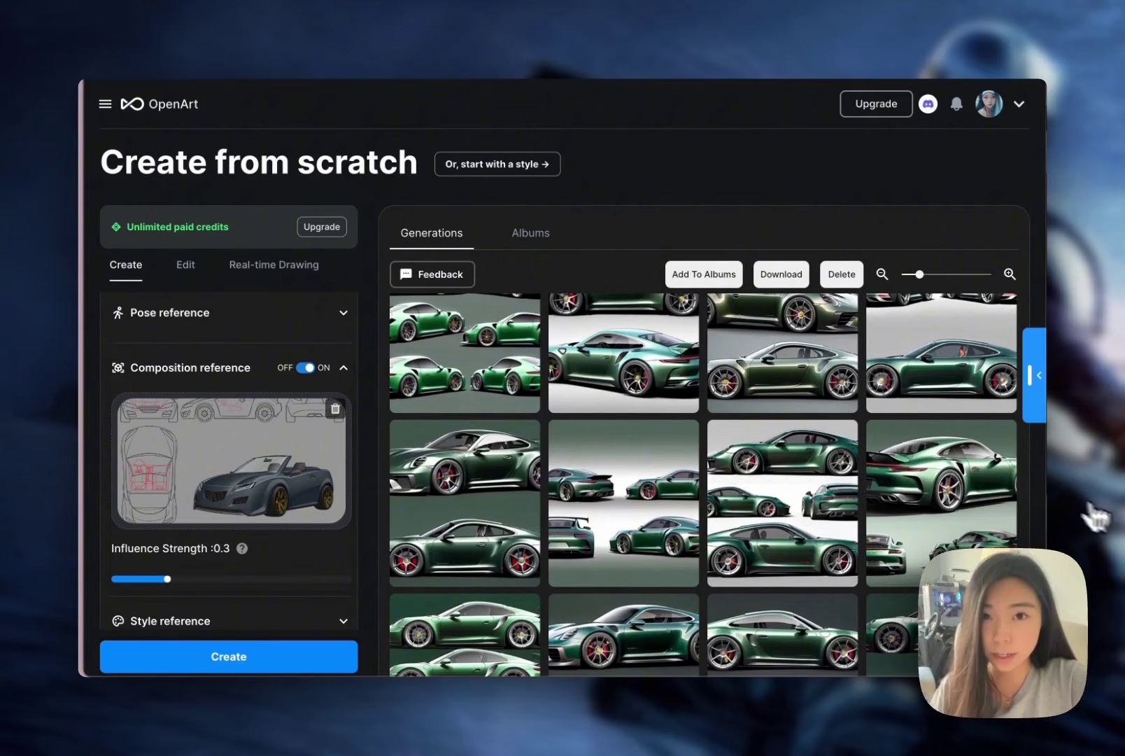
pyautogui.scroll(-15, 1014, 476)
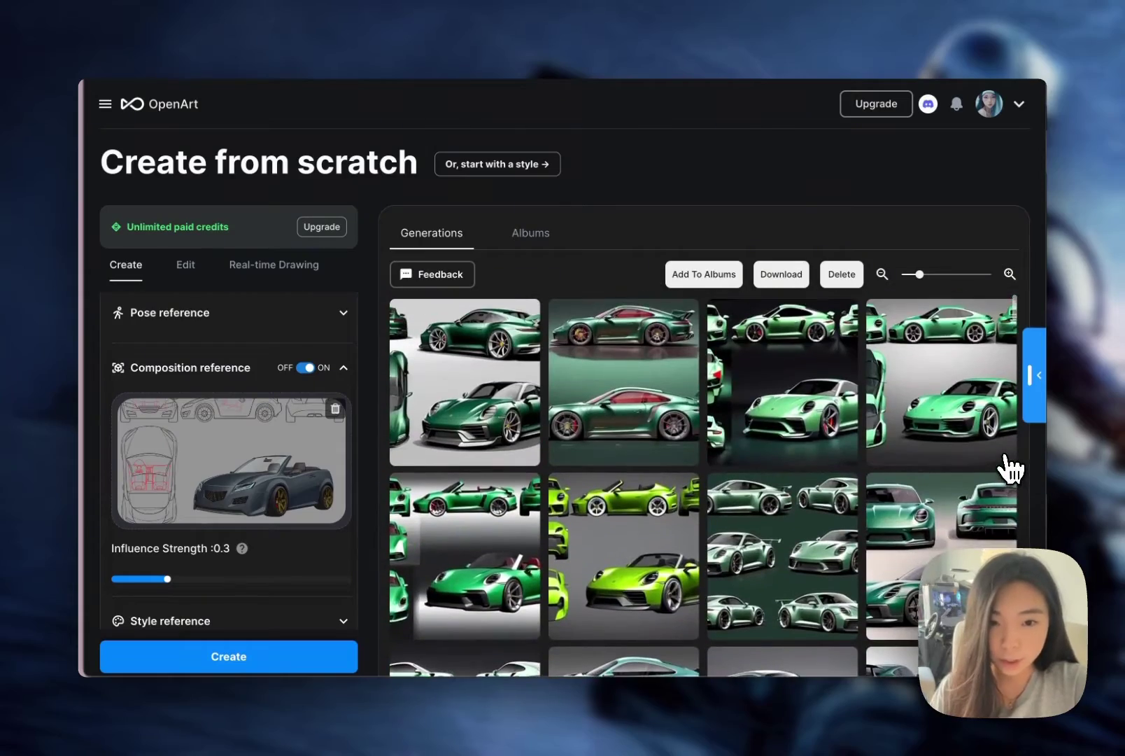
pyautogui.scroll(-2, 618, 427)
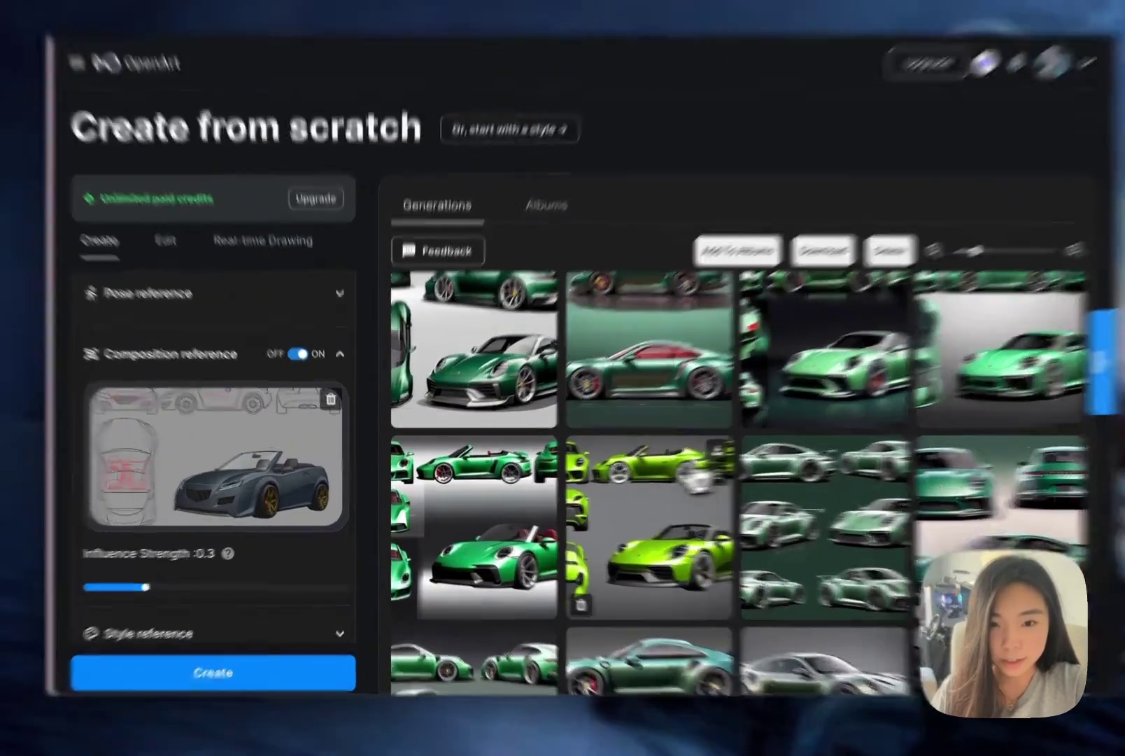
pyautogui.click(791, 455)
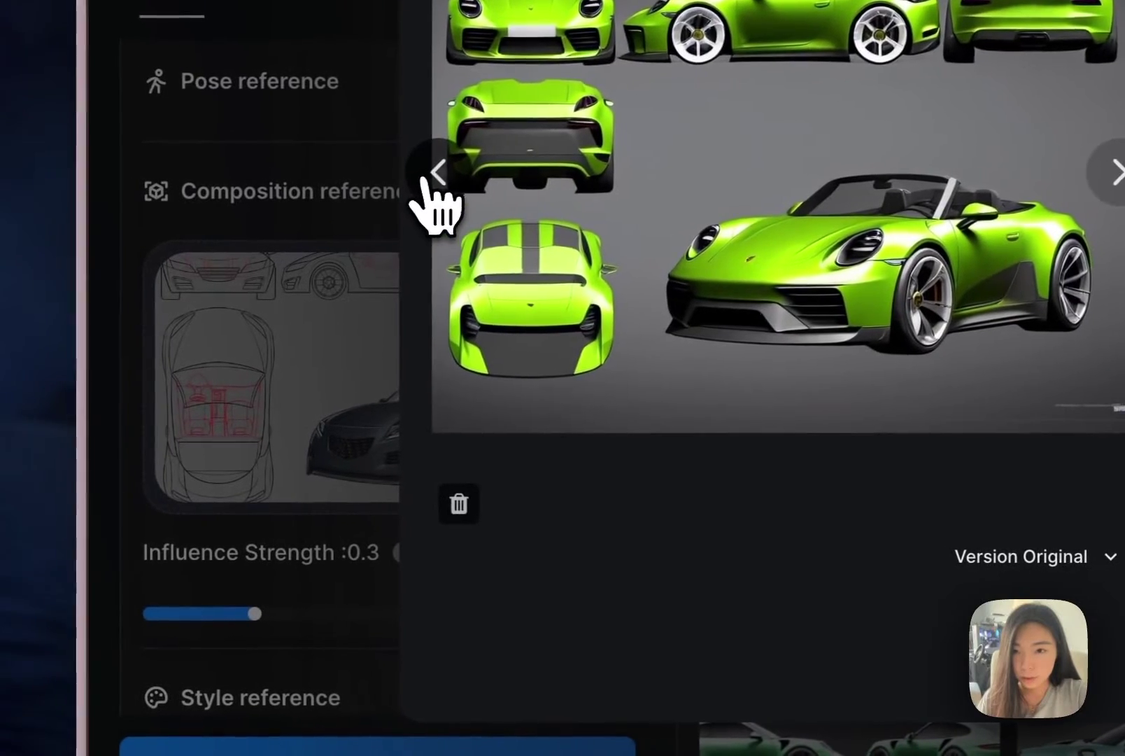
pyautogui.click(438, 175)
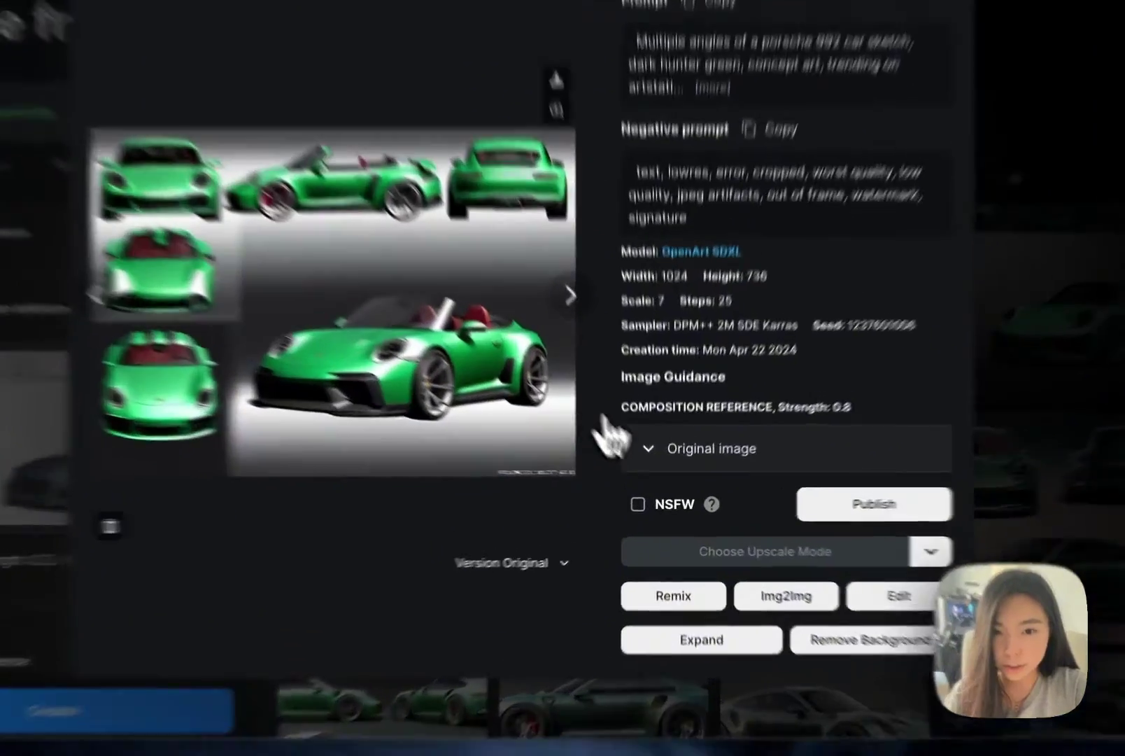
pyautogui.click(655, 475)
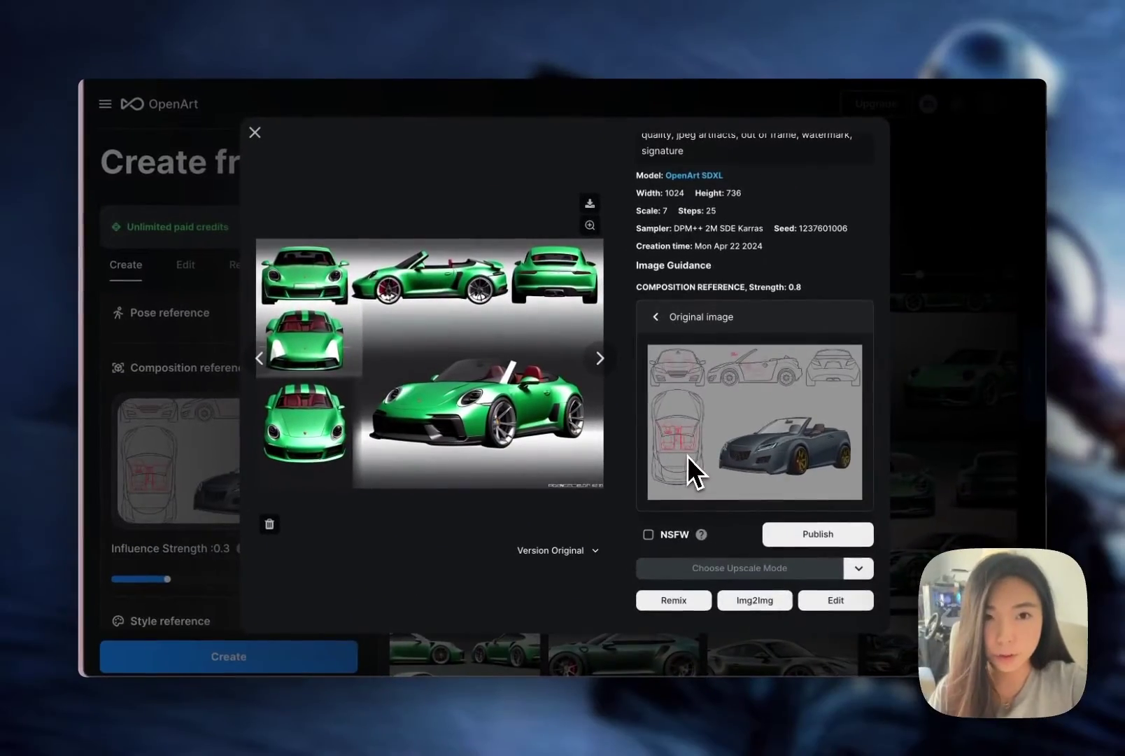
pyautogui.scroll(3, 801, 378)
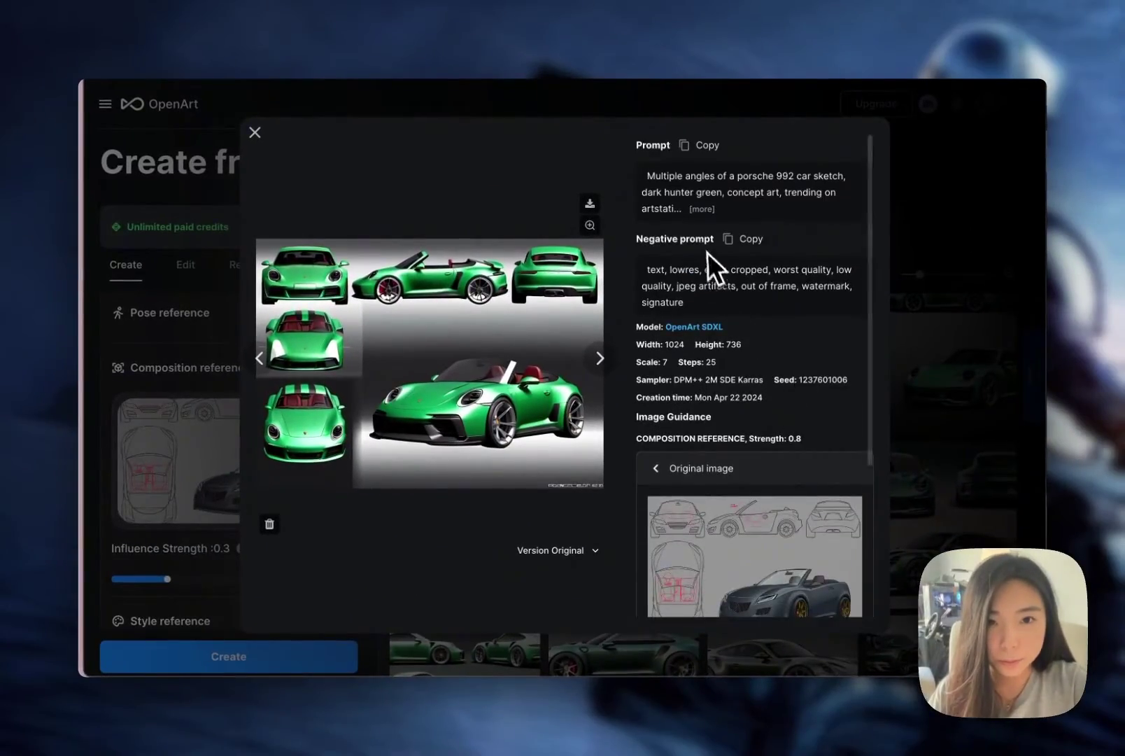
pyautogui.click(703, 209)
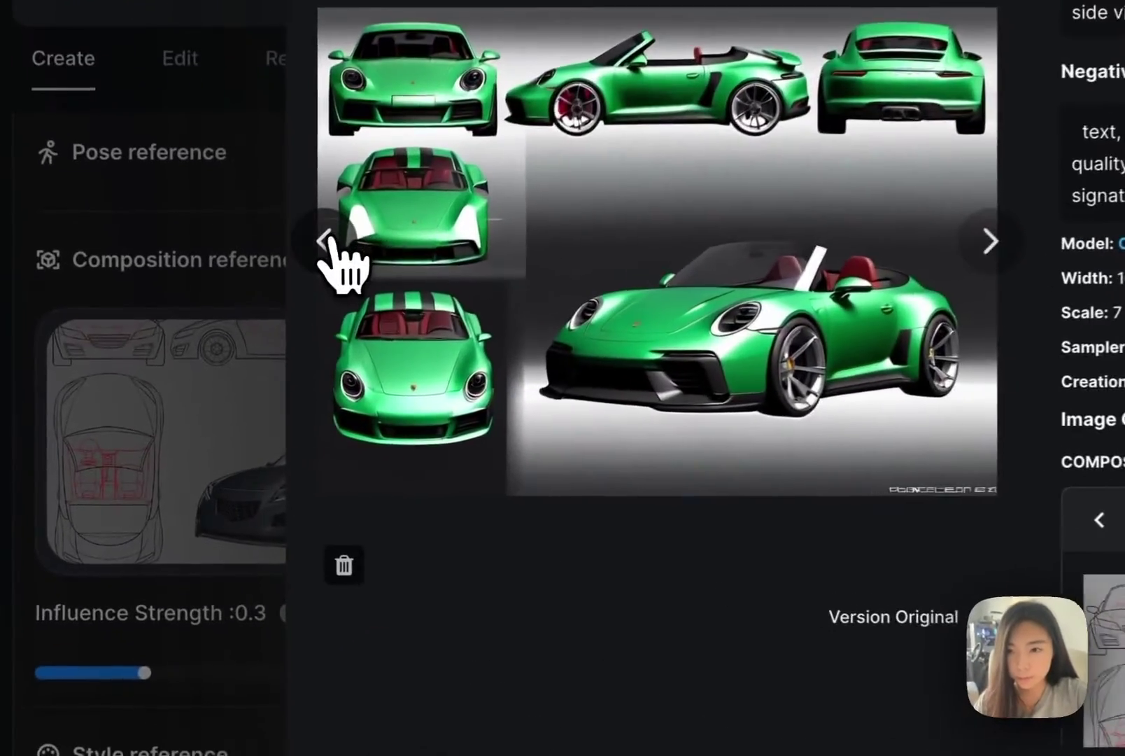
pyautogui.click(262, 357)
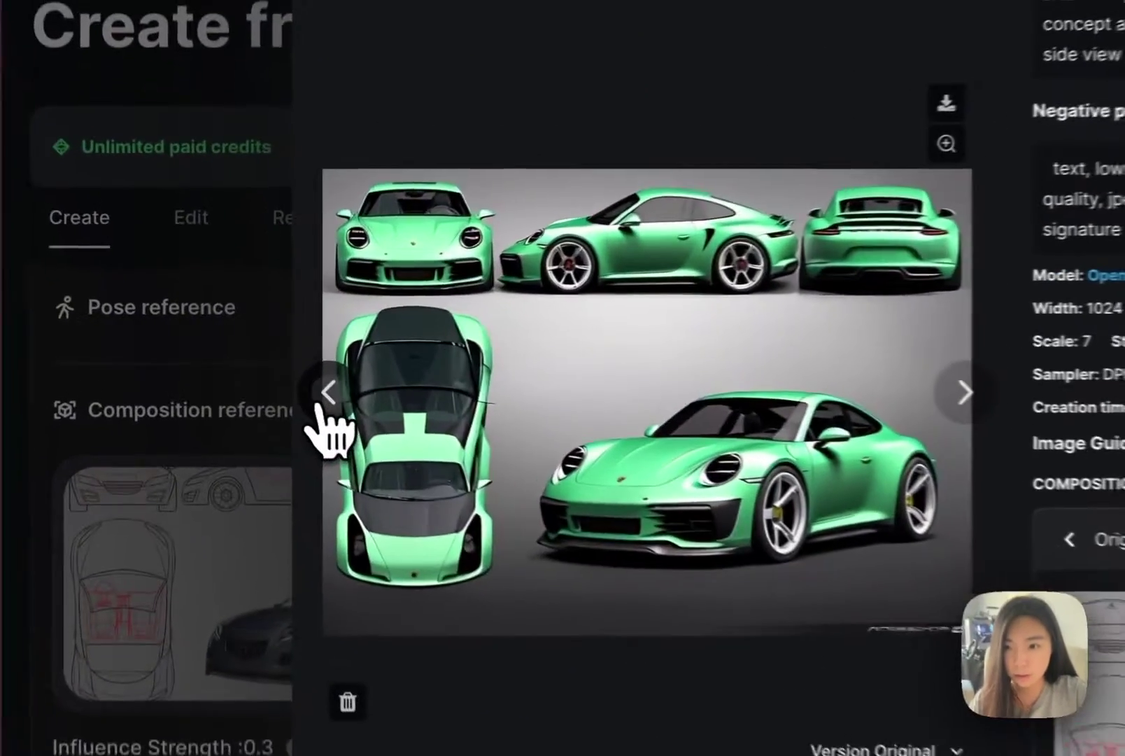
pyautogui.click(259, 358)
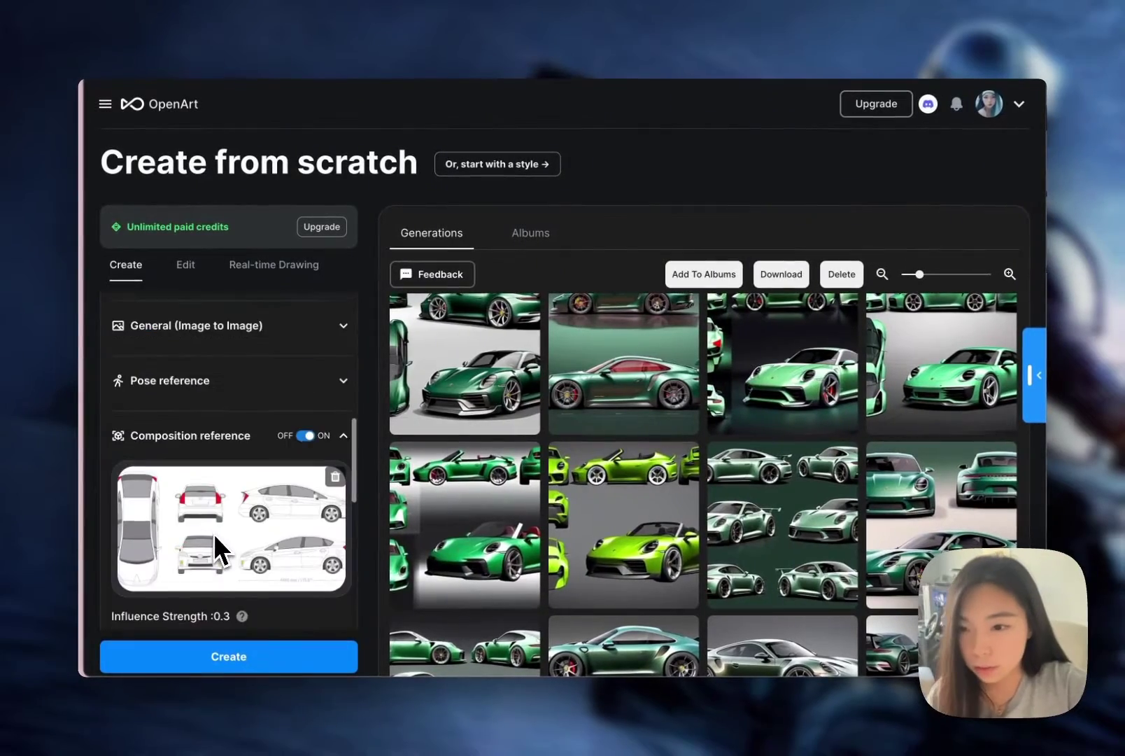
# - Insert 'top view' before 'front view' in the prompt and generate new Porsche sheets
pyautogui.scroll(-1, 212, 526)
pyautogui.scroll(4, 207, 514)
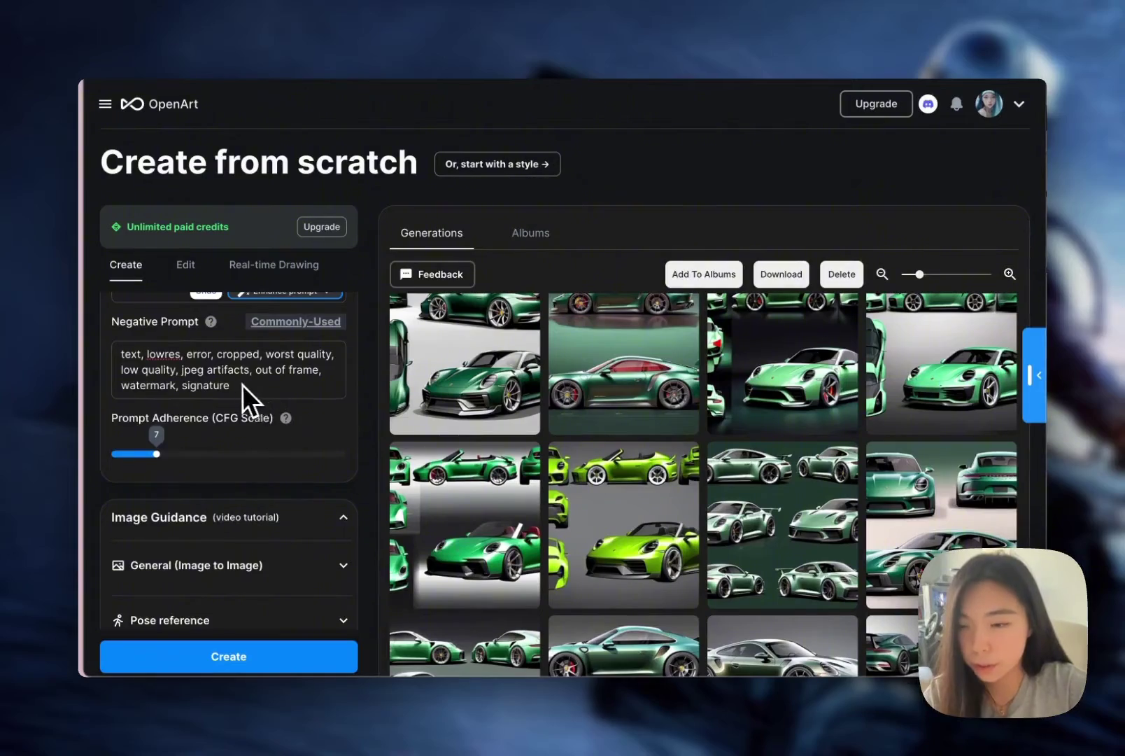
pyautogui.scroll(3, 238, 384)
pyautogui.click(158, 512)
pyautogui.write('top view, front view, back, view,')
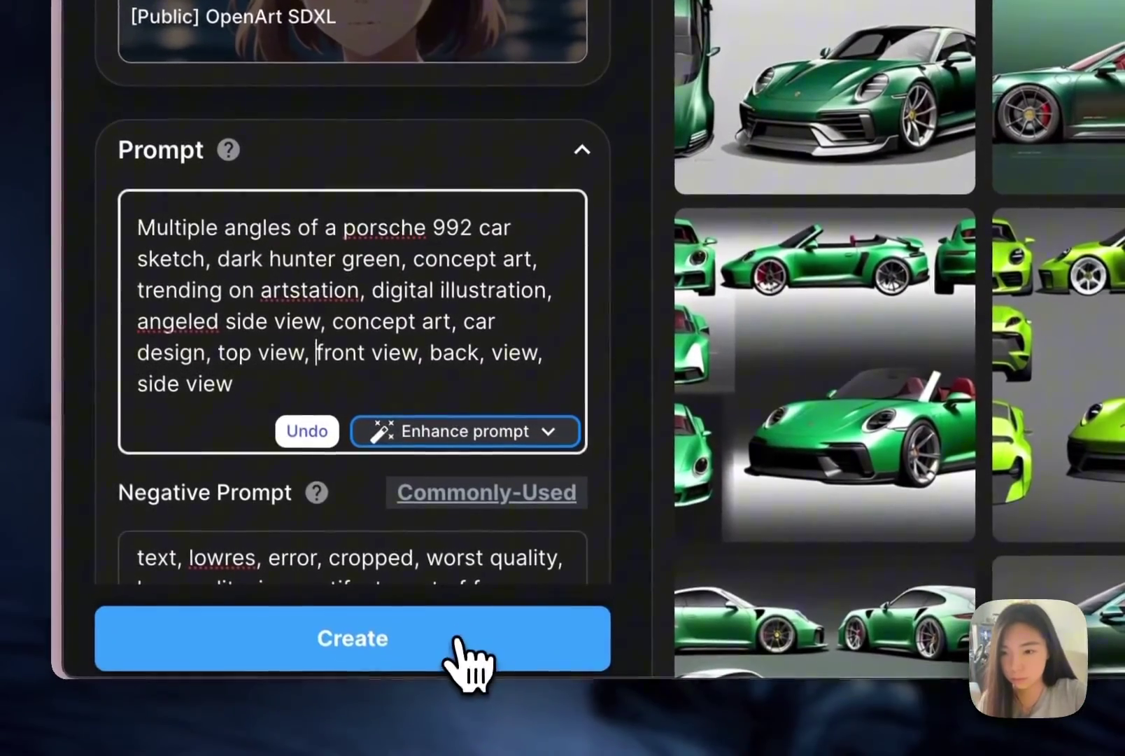
pyautogui.click(493, 718)
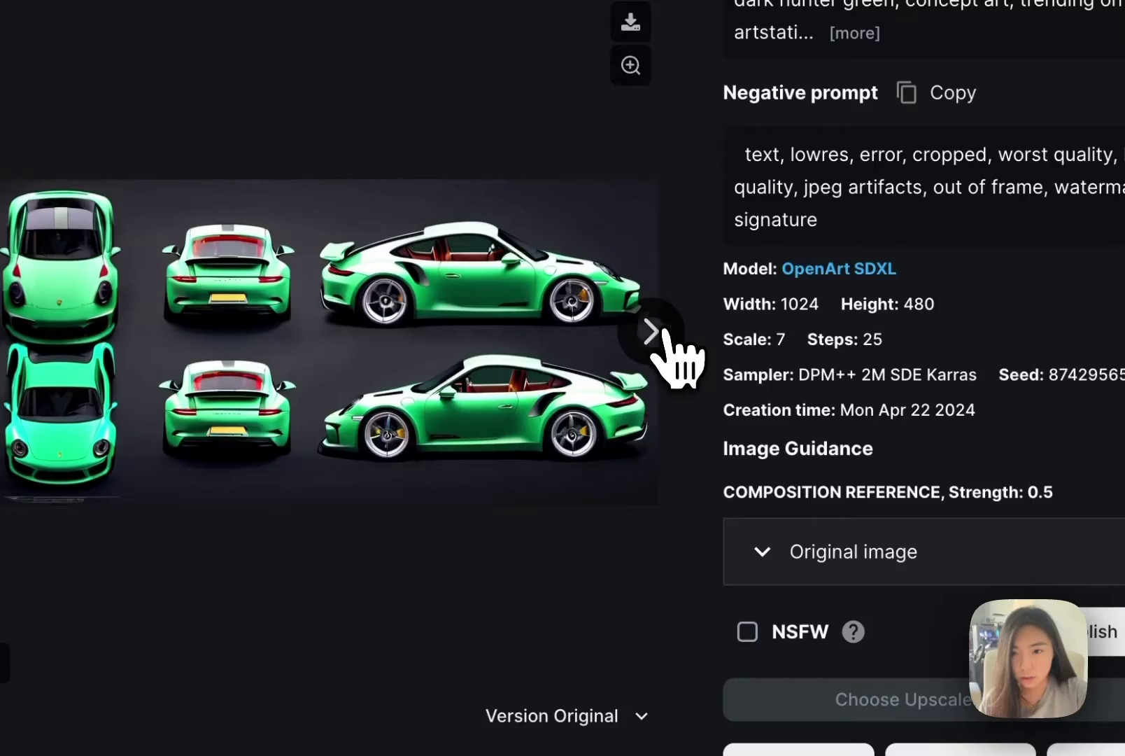
# - Page back and forth through the new multi-view Porsche sheets
pyautogui.click(651, 330)
pyautogui.click(308, 343)
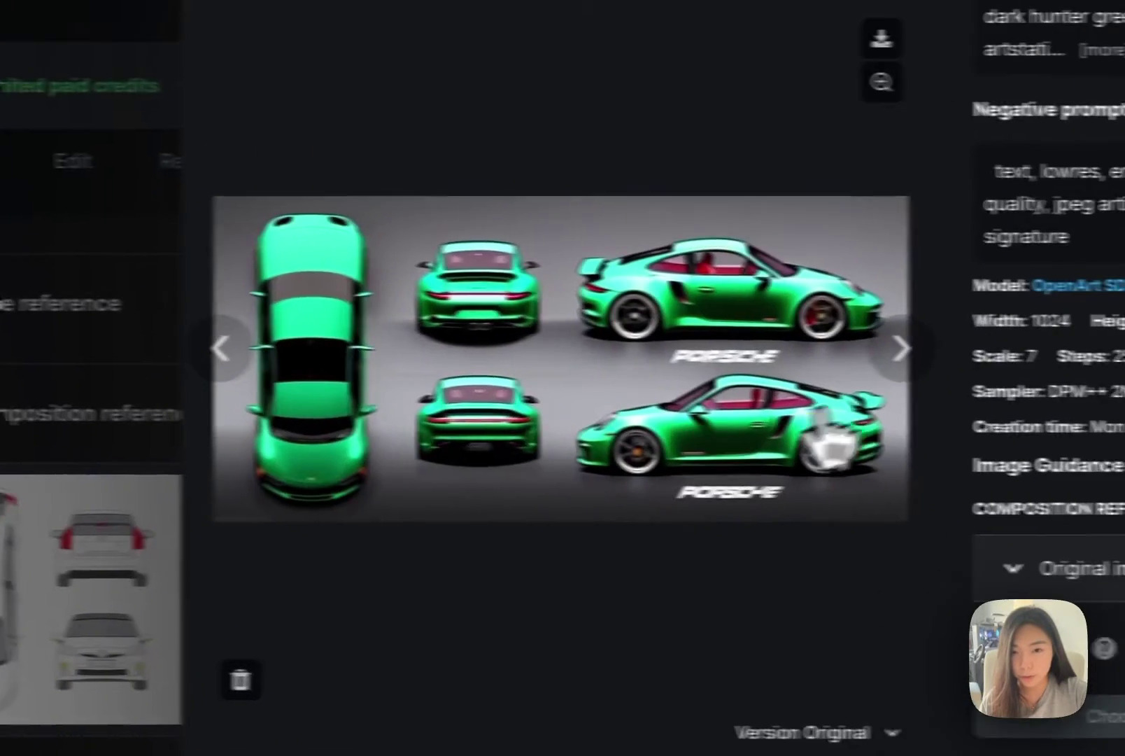
pyautogui.click(1032, 350)
pyautogui.click(1032, 350)
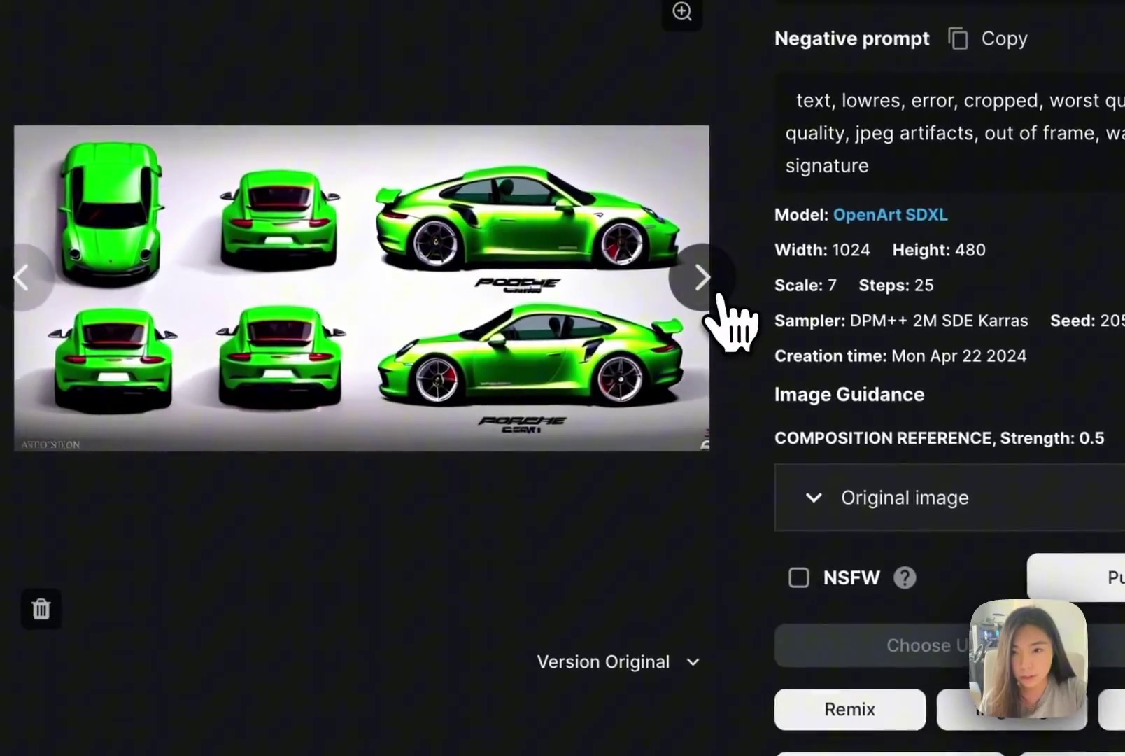
pyautogui.click(824, 355)
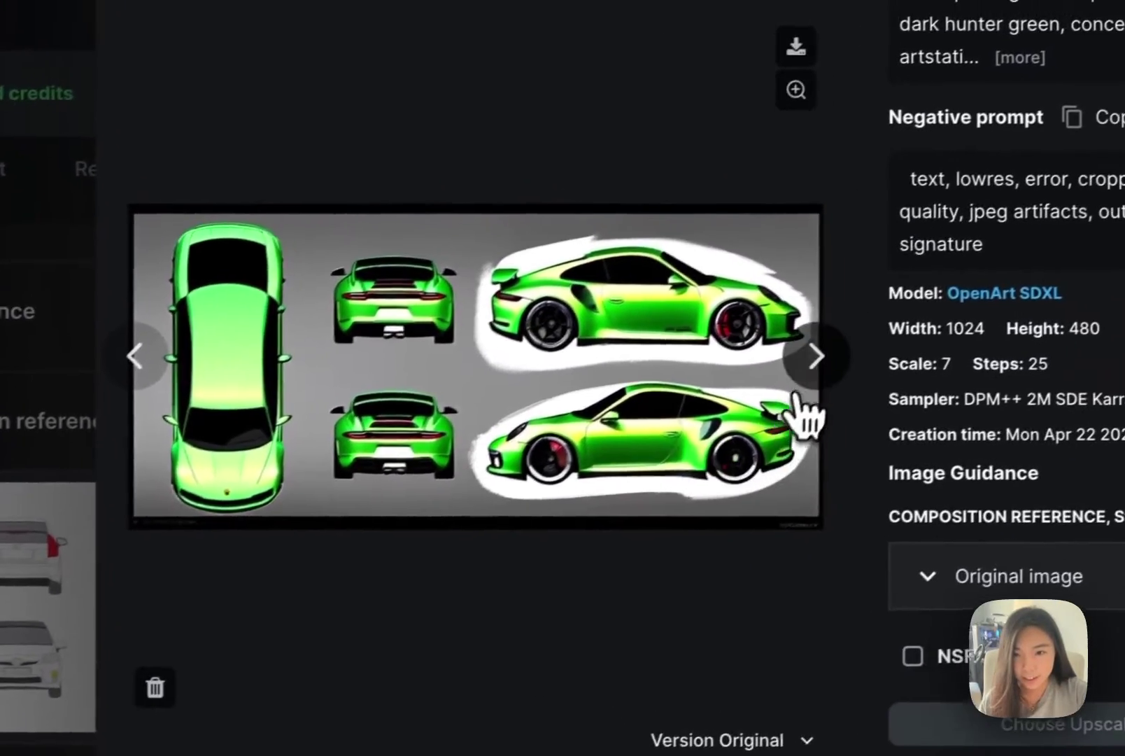
pyautogui.click(801, 391)
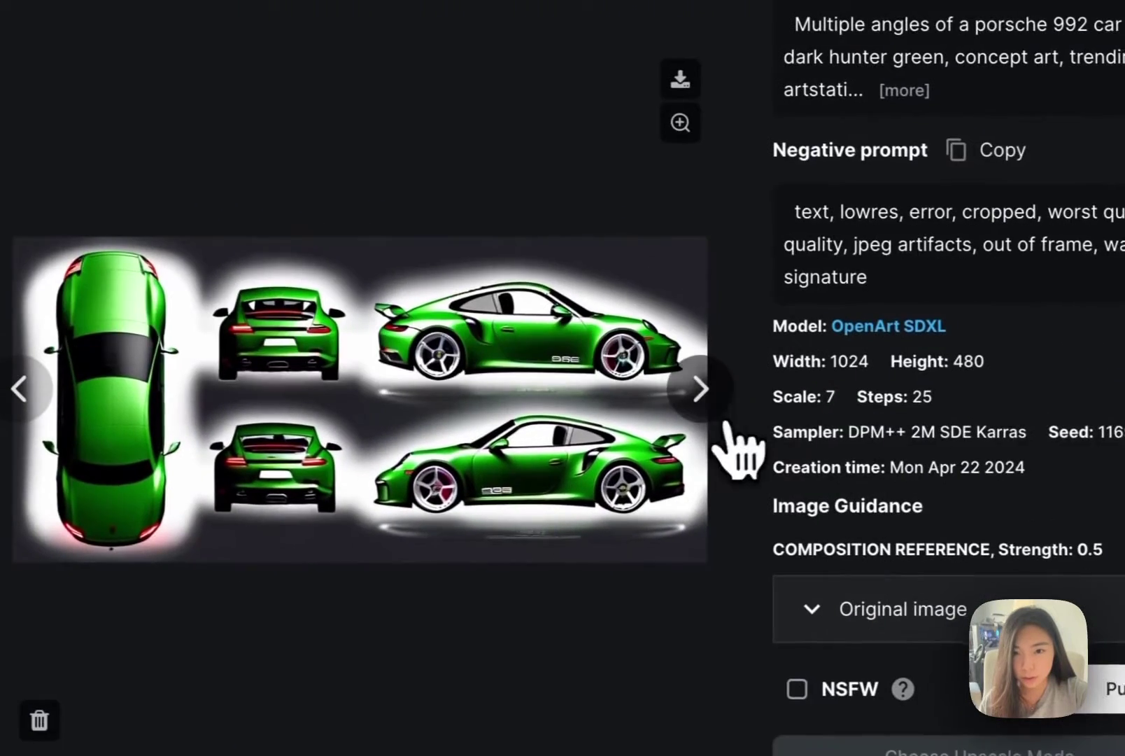
pyautogui.click(946, 410)
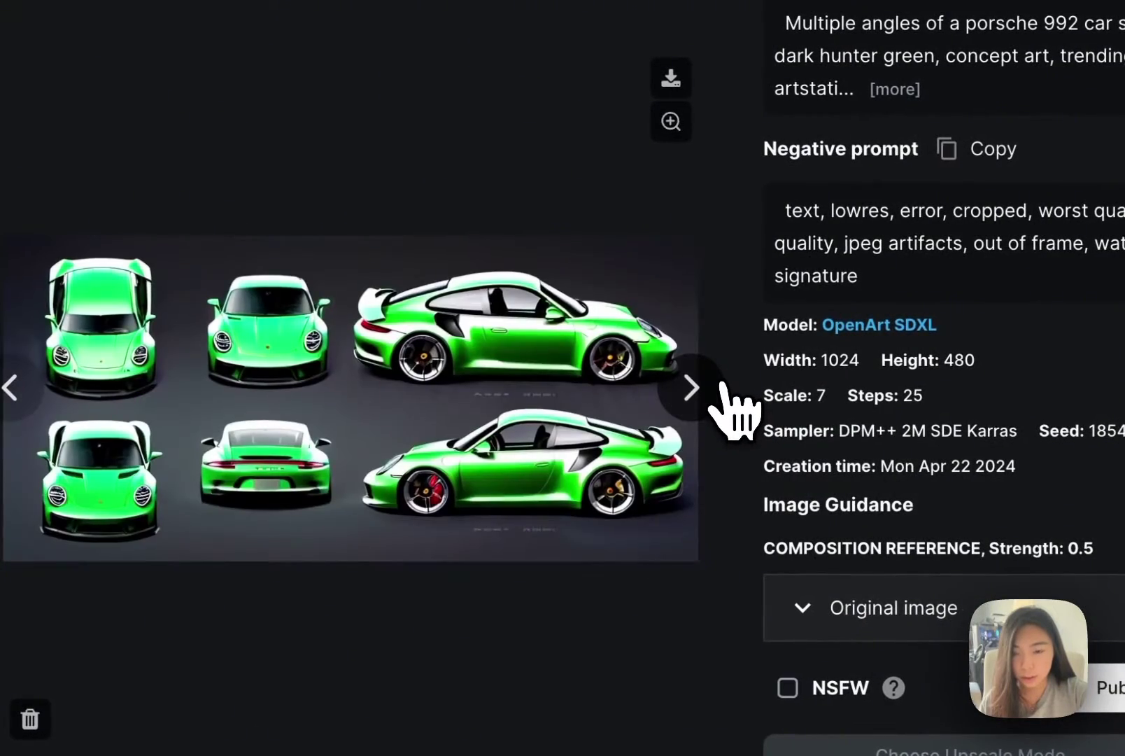
pyautogui.click(723, 385)
pyautogui.click(723, 385)
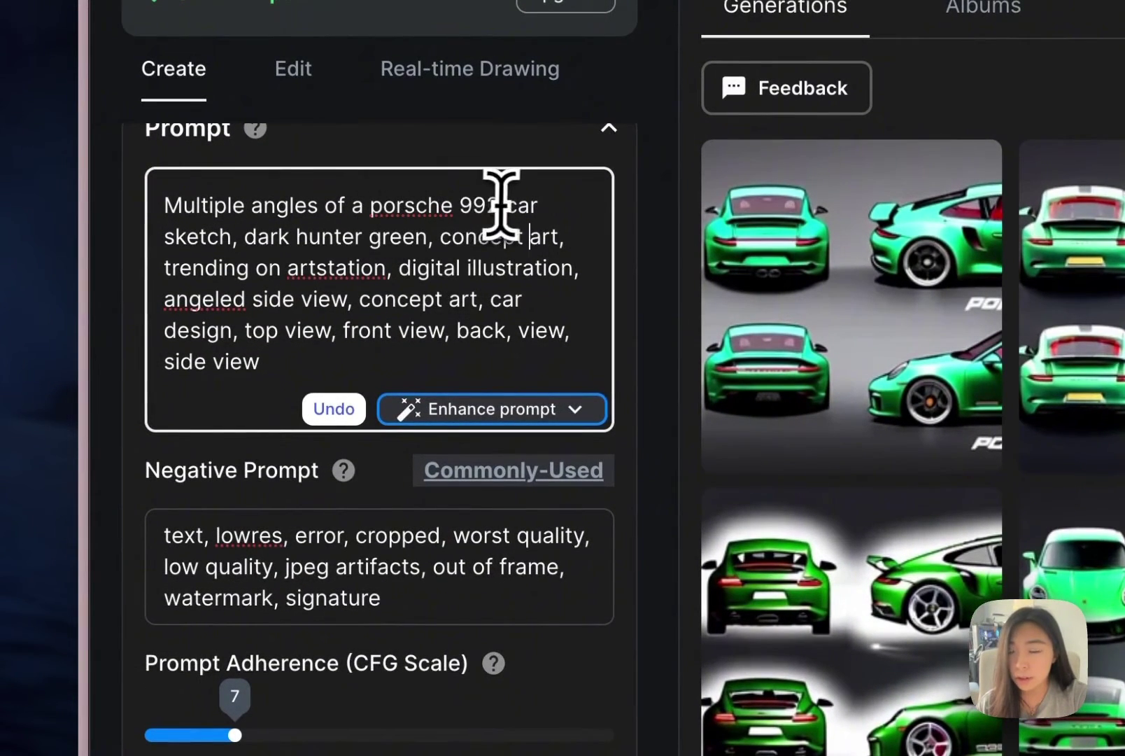
# - Replace 'porsche 992' with 'tesla', review the Tesla results, then start typing 'rx-7'
pyautogui.moveTo(501, 205); pyautogui.dragTo(369, 205)
pyautogui.scroll(1, 595, 237)
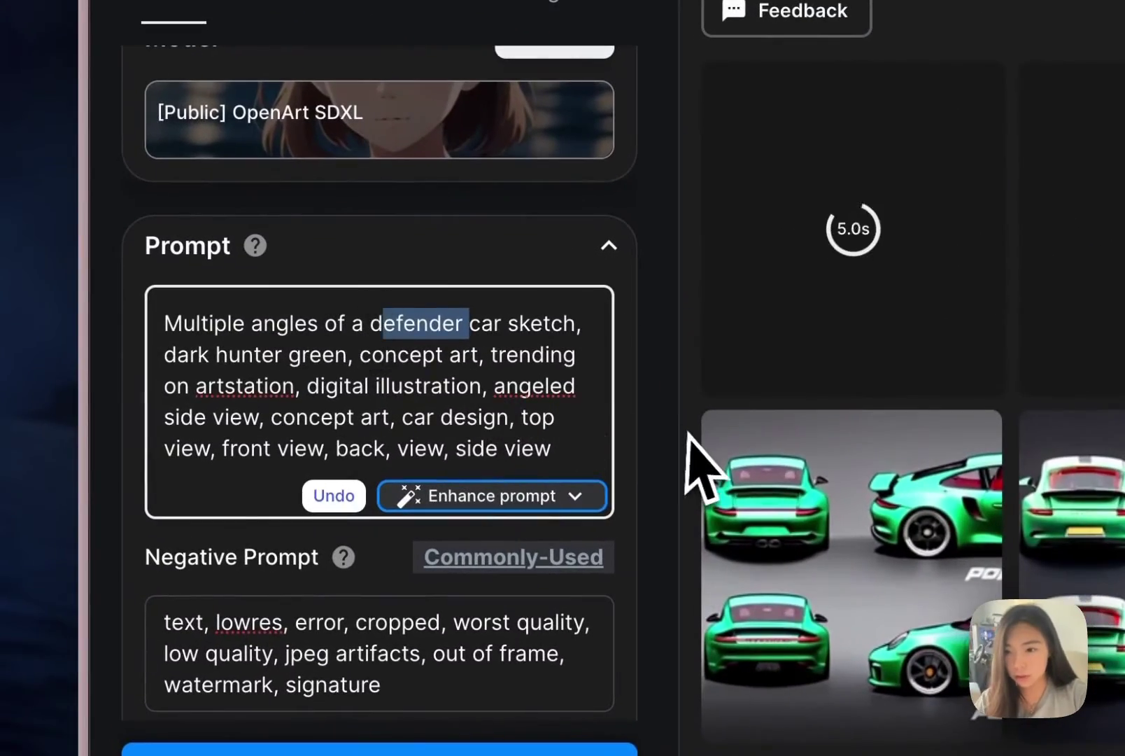
pyautogui.press('BackSpace')
pyautogui.press('BackSpace')
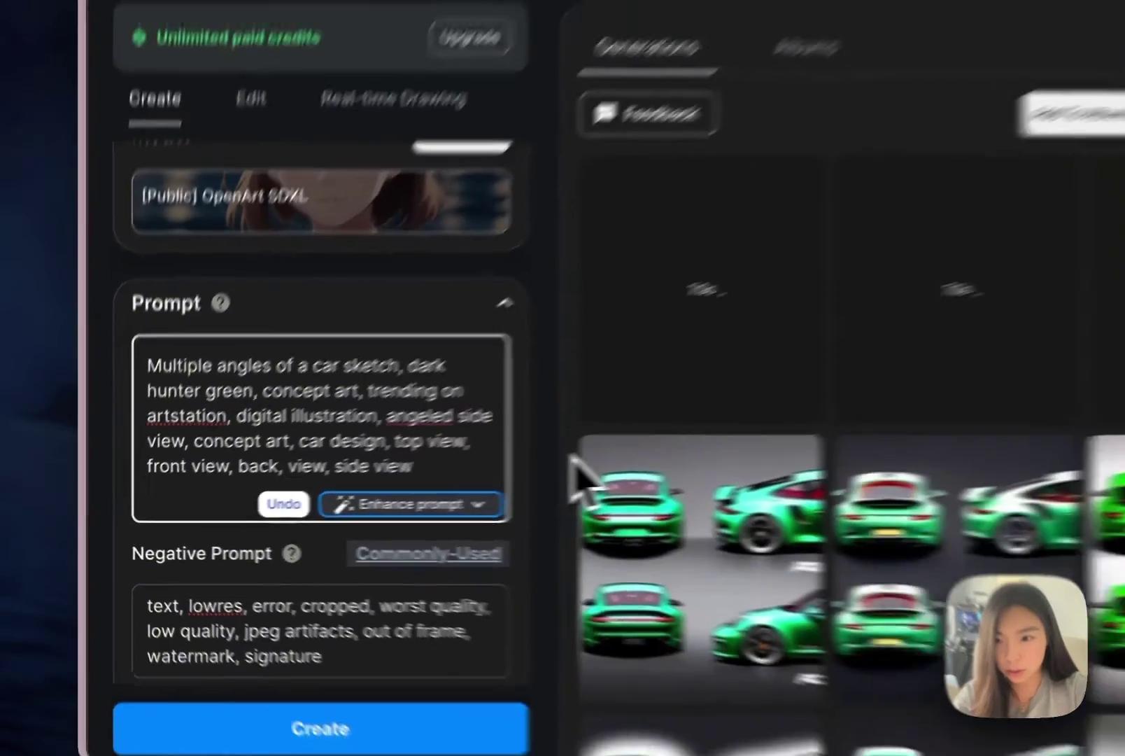
pyautogui.write('tesla')
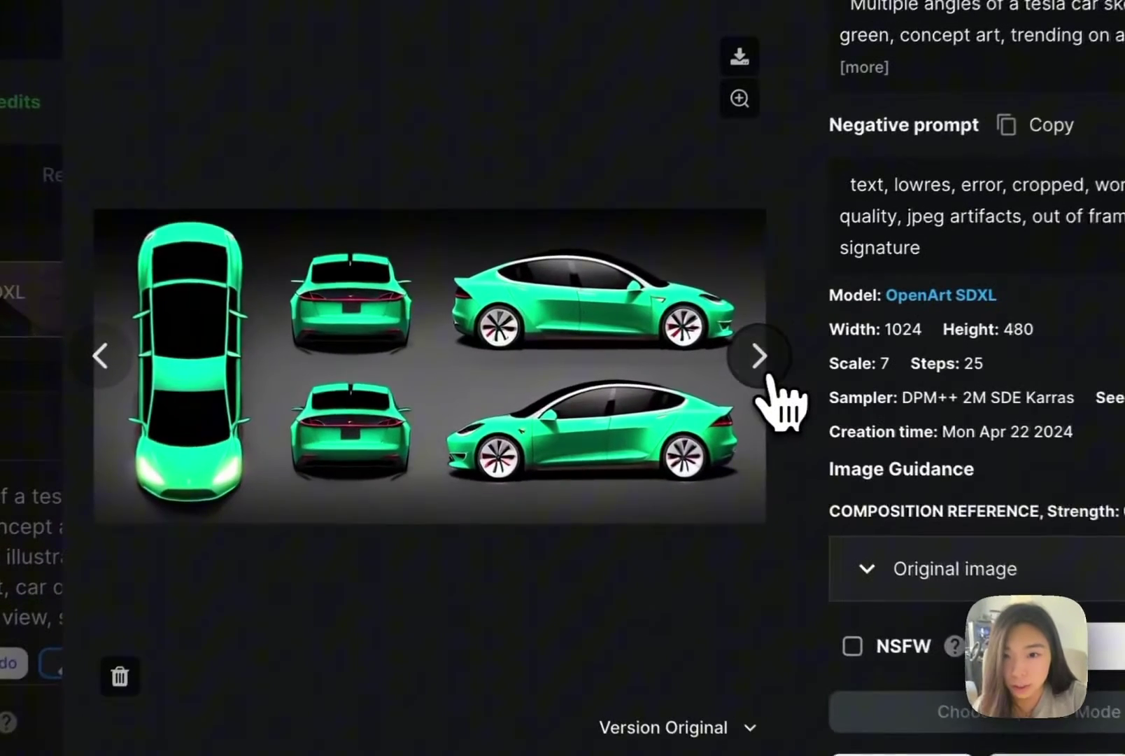
pyautogui.click(599, 358)
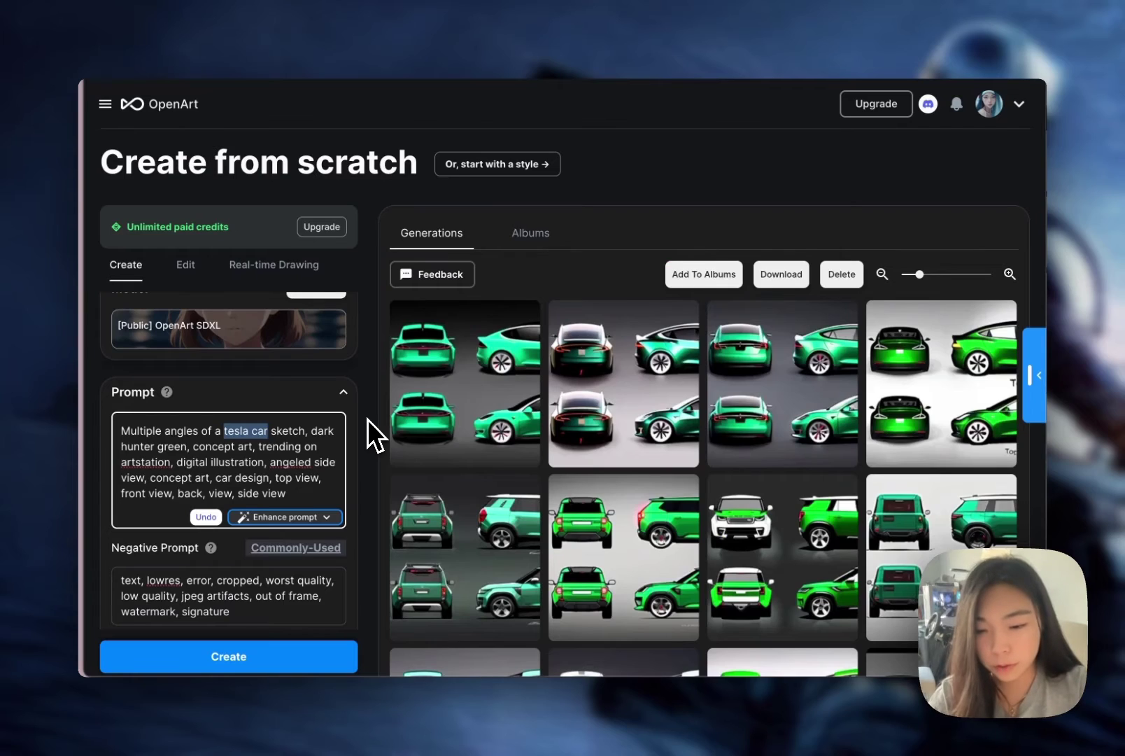
pyautogui.write('rx')
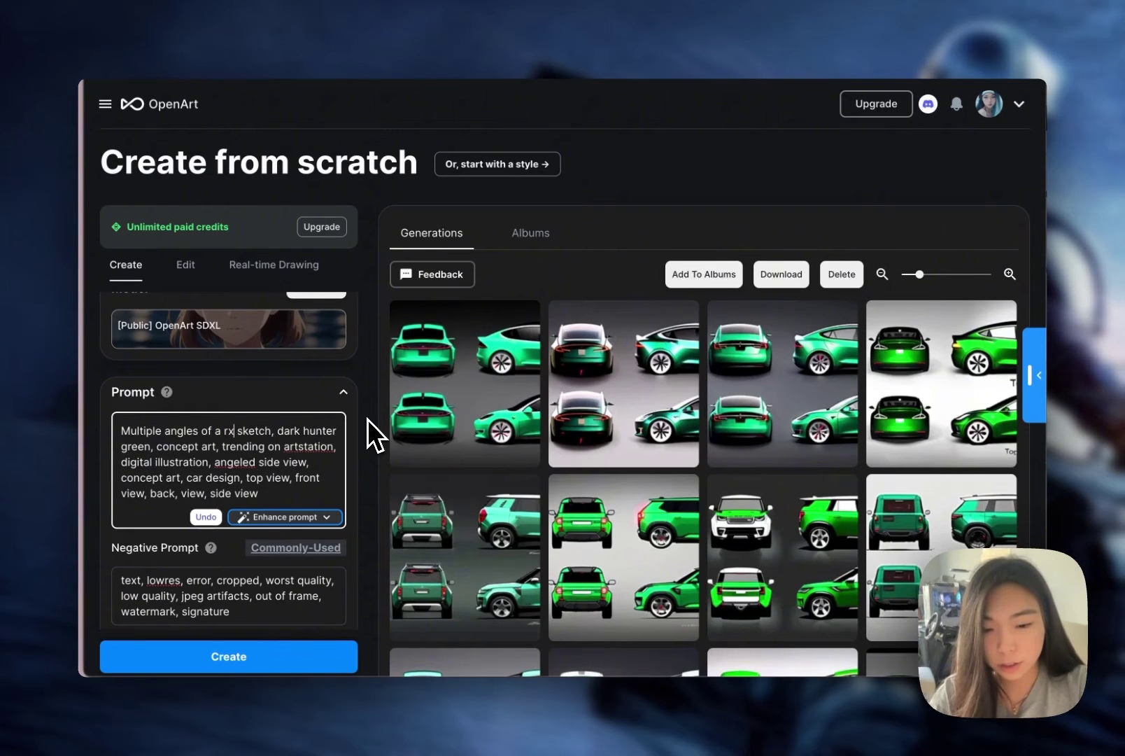
pyautogui.write('-7')
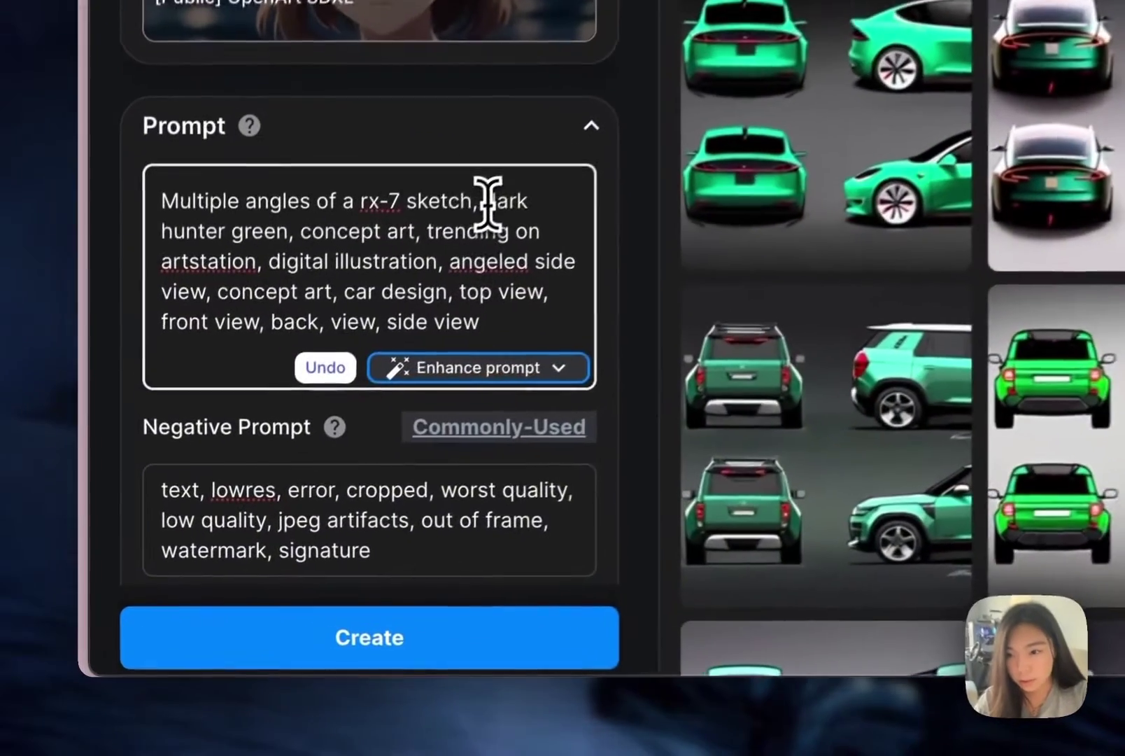
# - Change 'dark hunter green' to 'orange', generate the RX-7 sheets, and page through them
pyautogui.moveTo(289, 430); pyautogui.dragTo(188, 449)
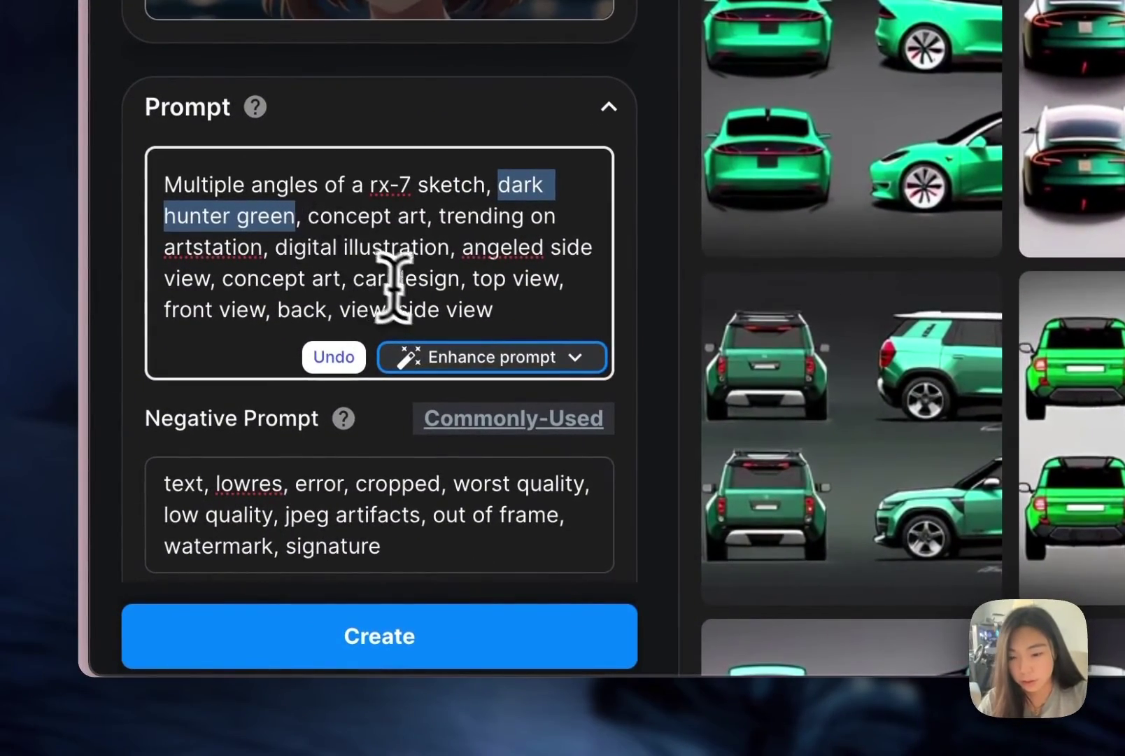
pyautogui.write('orange,')
pyautogui.click(515, 654)
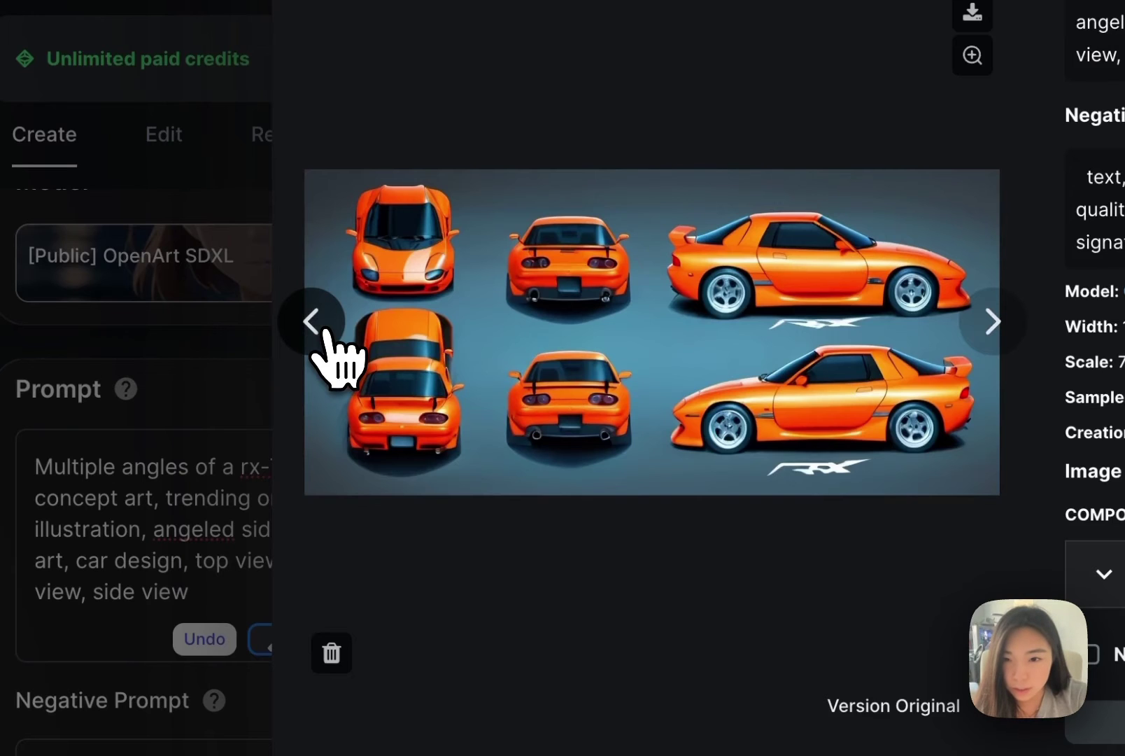
pyautogui.click(324, 330)
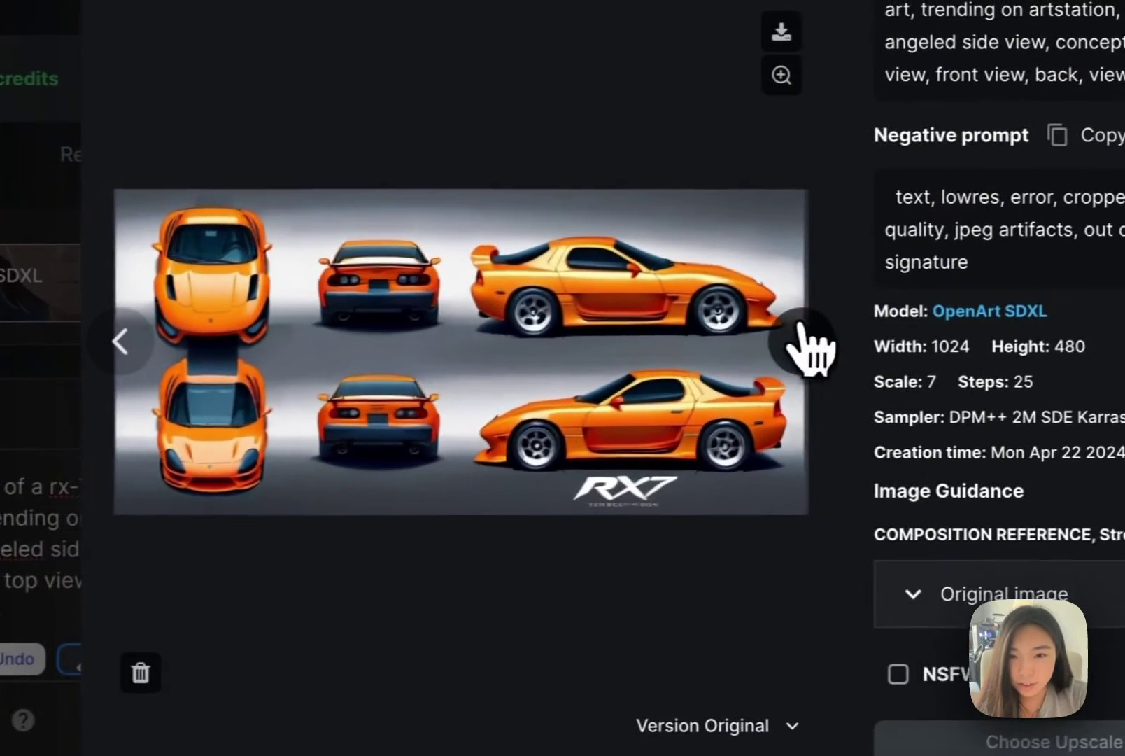
pyautogui.click(993, 322)
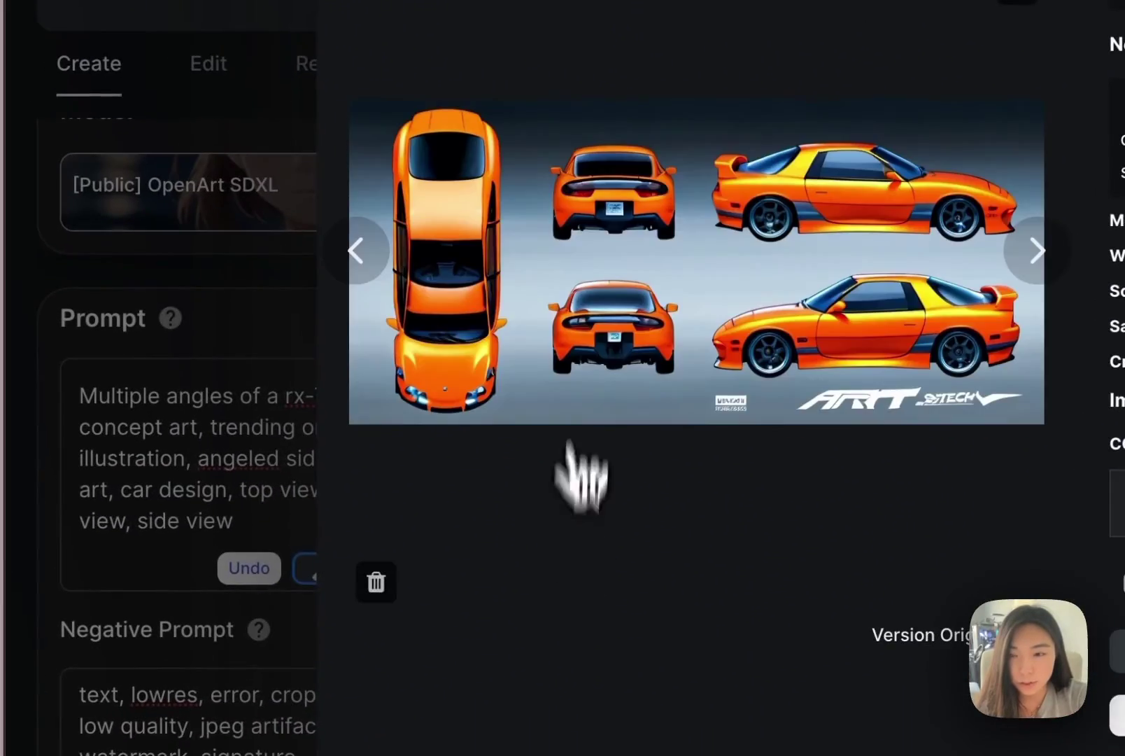
pyautogui.click(356, 250)
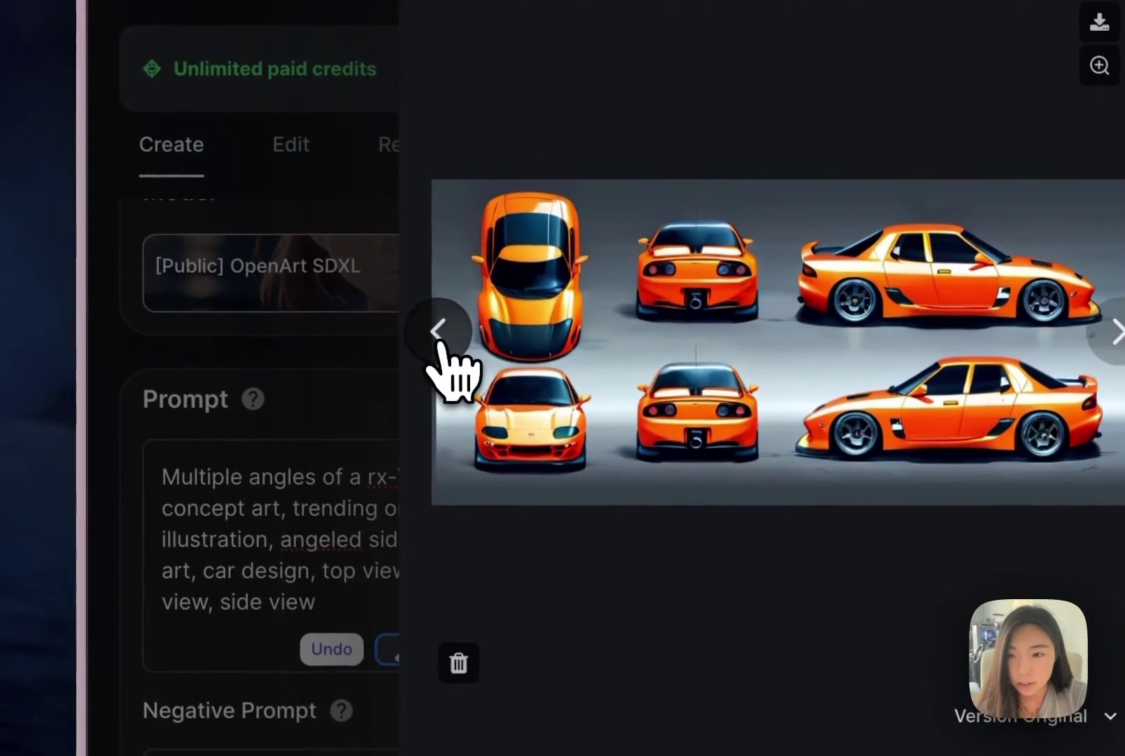